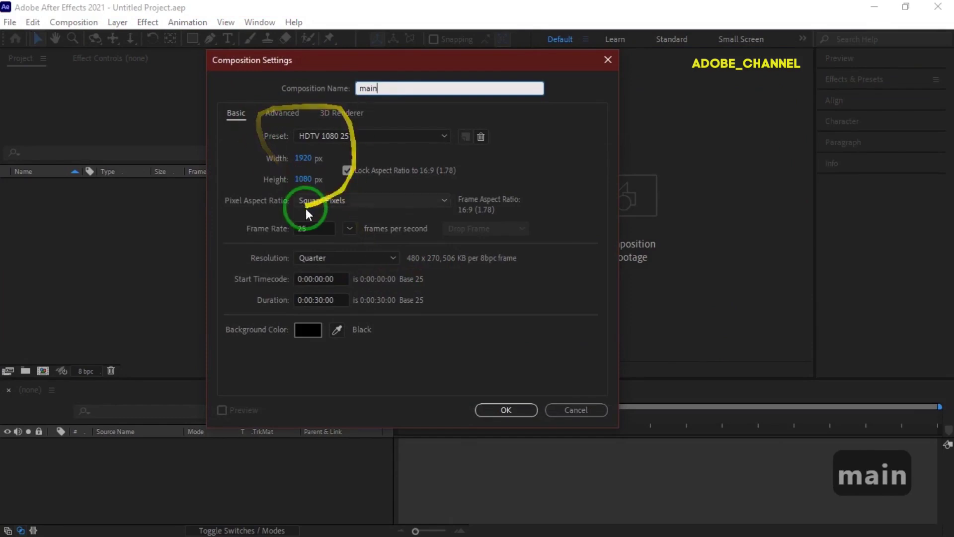
- Create the composition "main" and add a 1920 x 1080 px black solid layer named "form" to it
left_click(505, 408)
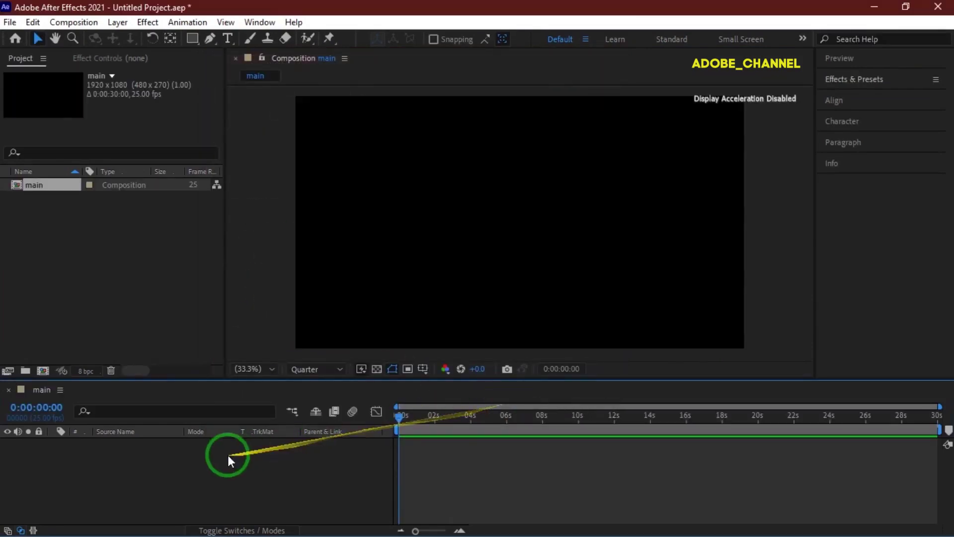
right_click(207, 455)
mouse_move(292, 288)
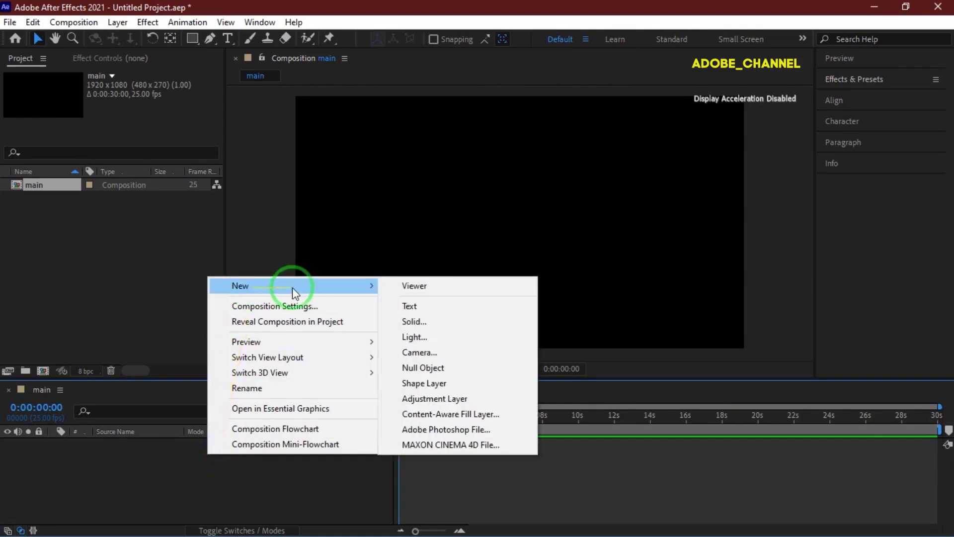
left_click(418, 326)
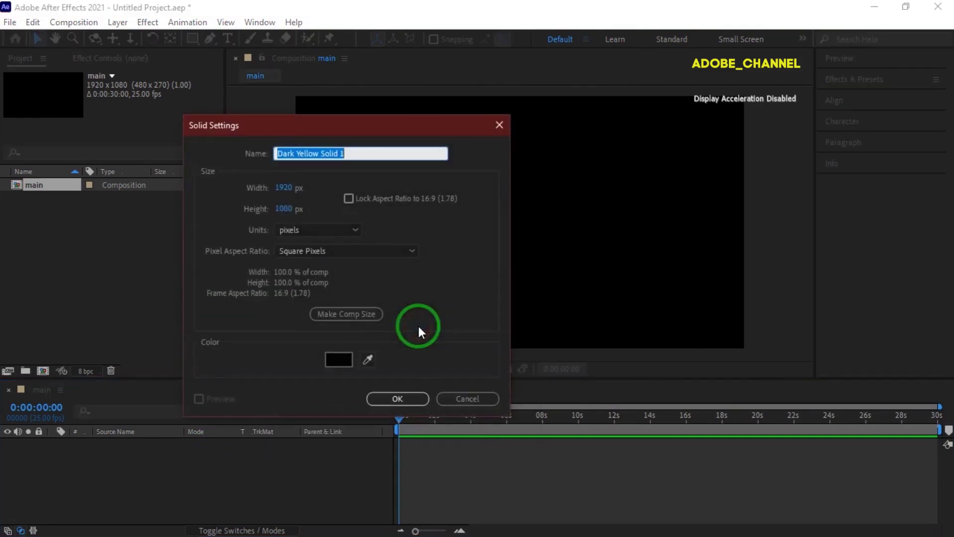
type("fo")
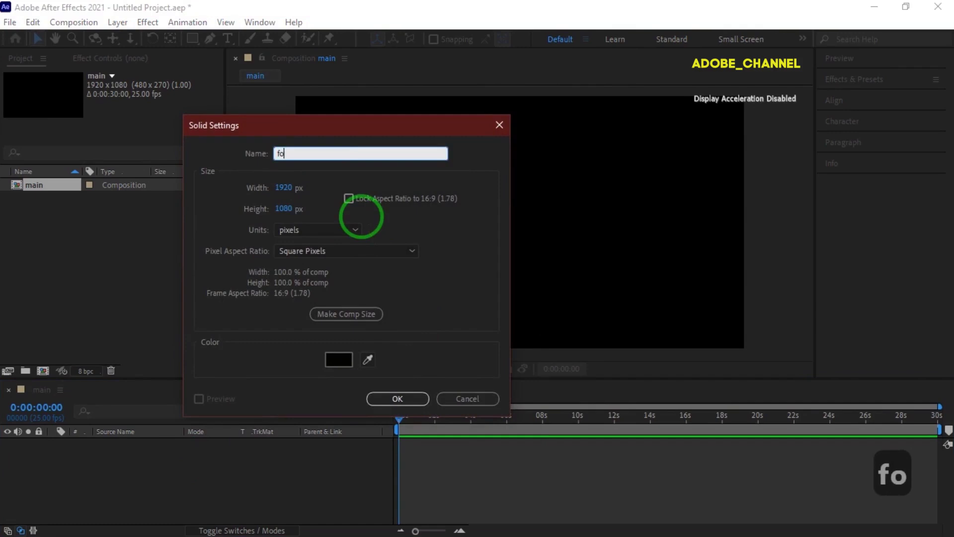
type("rm")
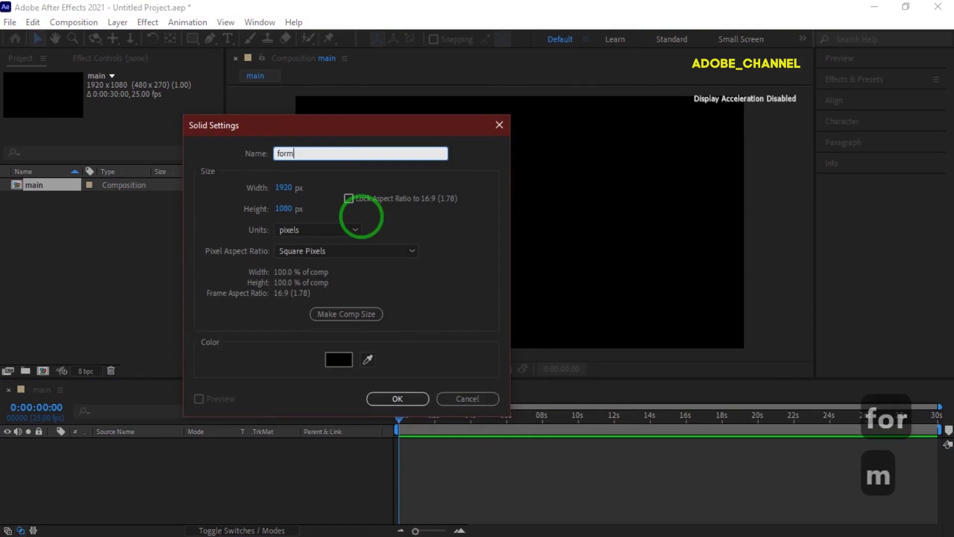
left_click(398, 399)
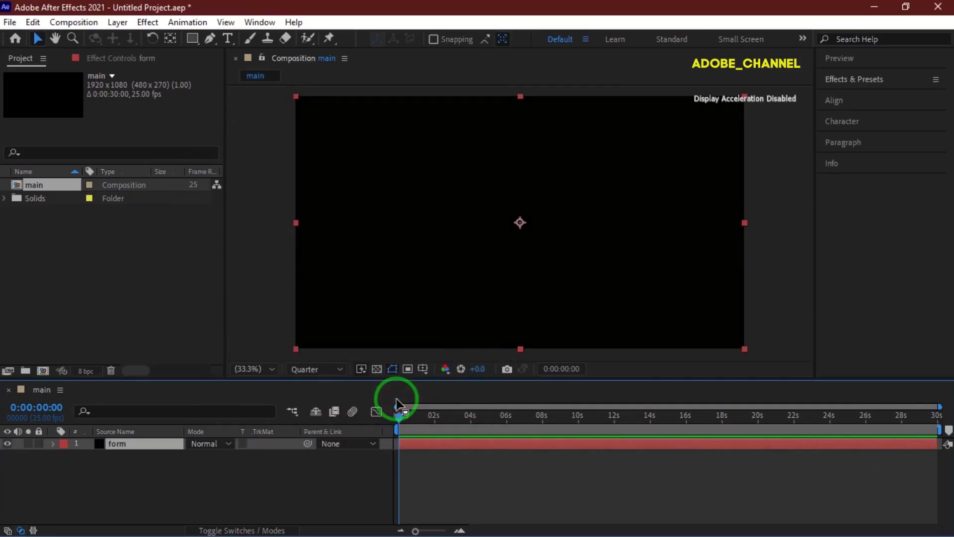
- Find the RG Trapcode Form effect and apply it to the form solid layer
left_click(881, 78)
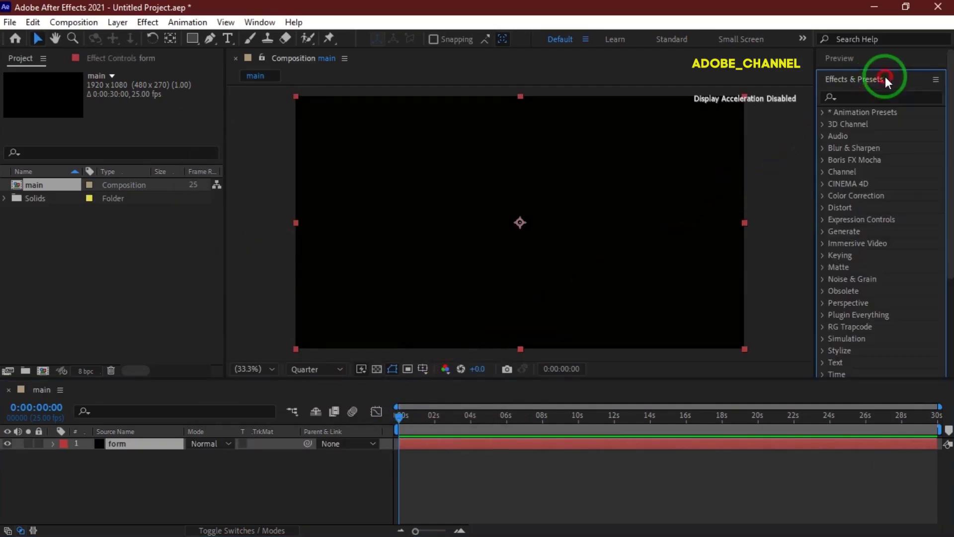
left_click(857, 96)
type("form")
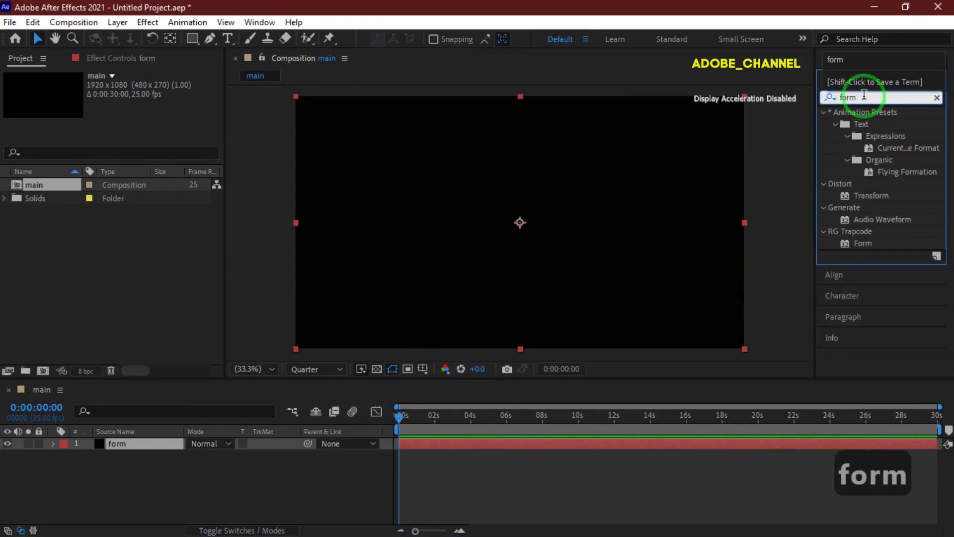
left_click(861, 246)
double_click(860, 243)
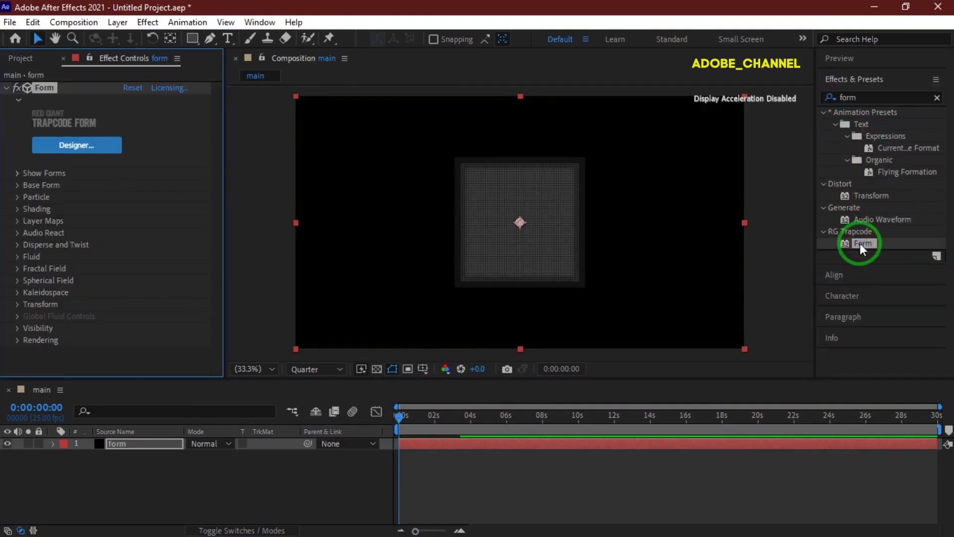
- Set the Form effect's base form to Box - Strings and its Base Form Size mode to XYZ Individual
left_click(19, 185)
left_click(173, 197)
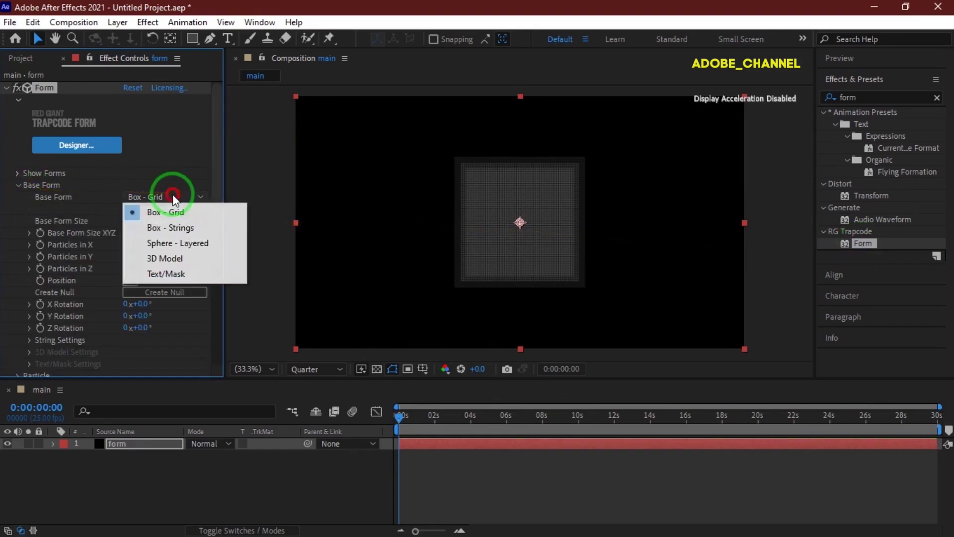
left_click(169, 227)
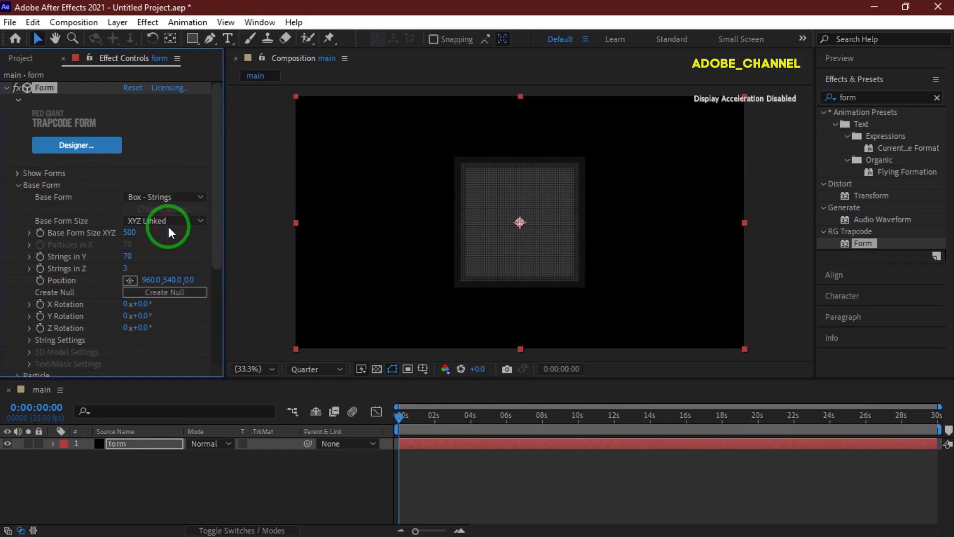
left_click(169, 222)
left_click(171, 253)
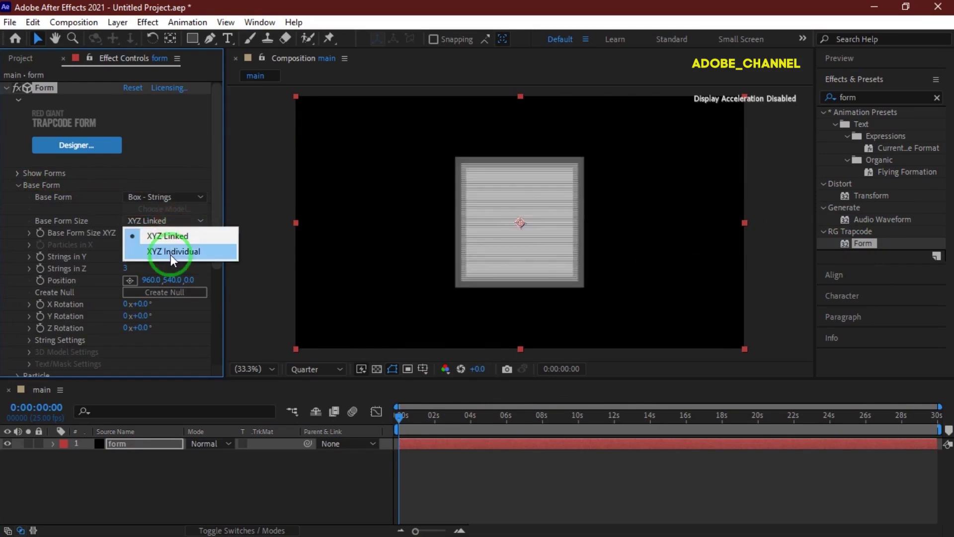
- Set the base form size to 0 in Z, 6000 in X and 3000 in Y
left_click(131, 256)
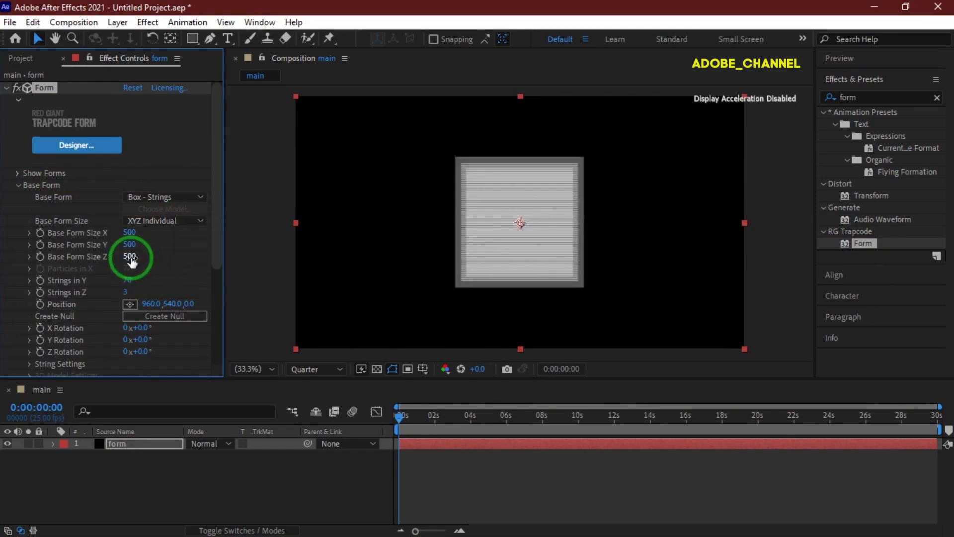
type("0")
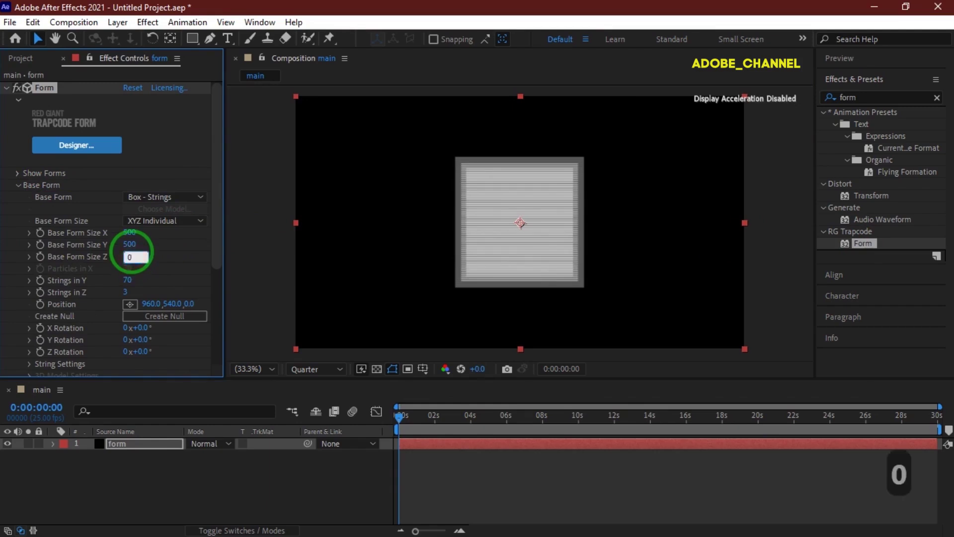
key("Return")
left_click(130, 230)
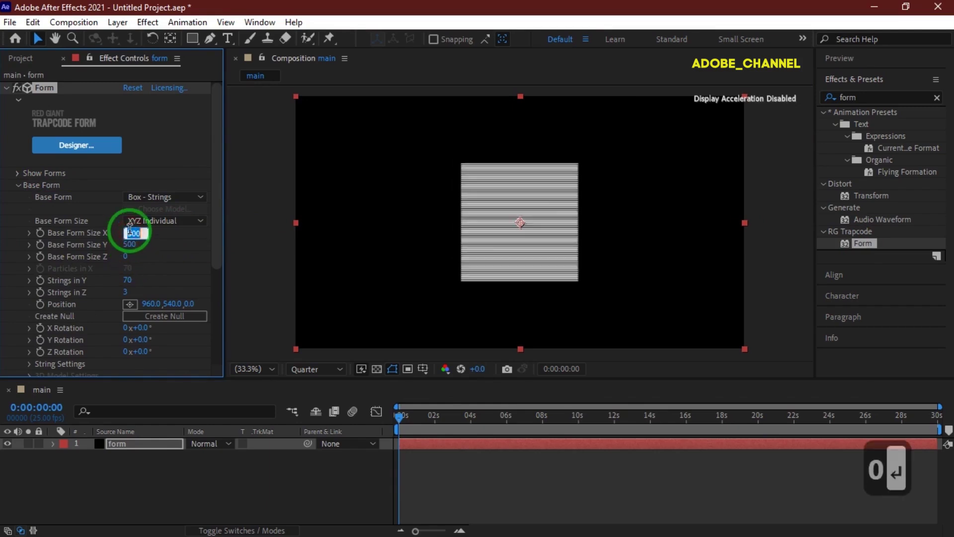
type("6000")
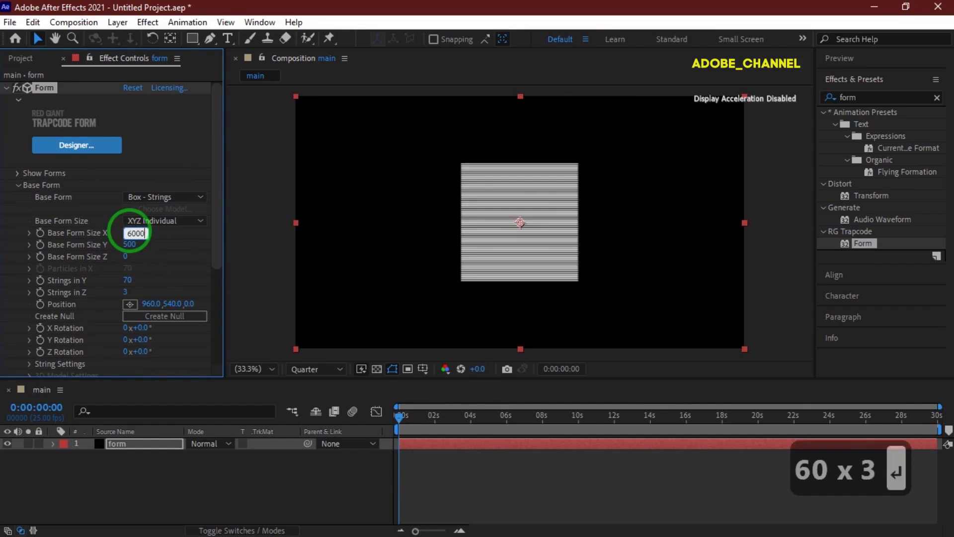
left_click(130, 245)
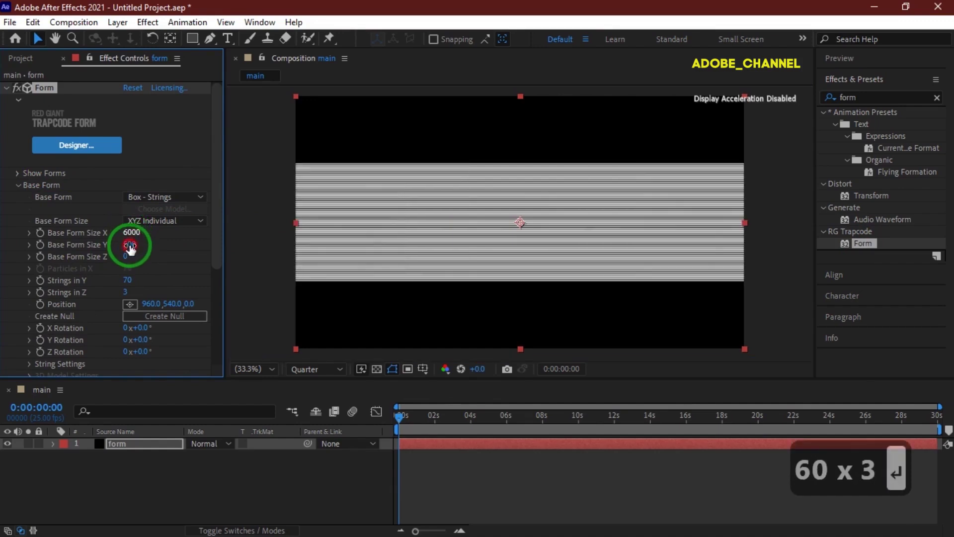
type("300")
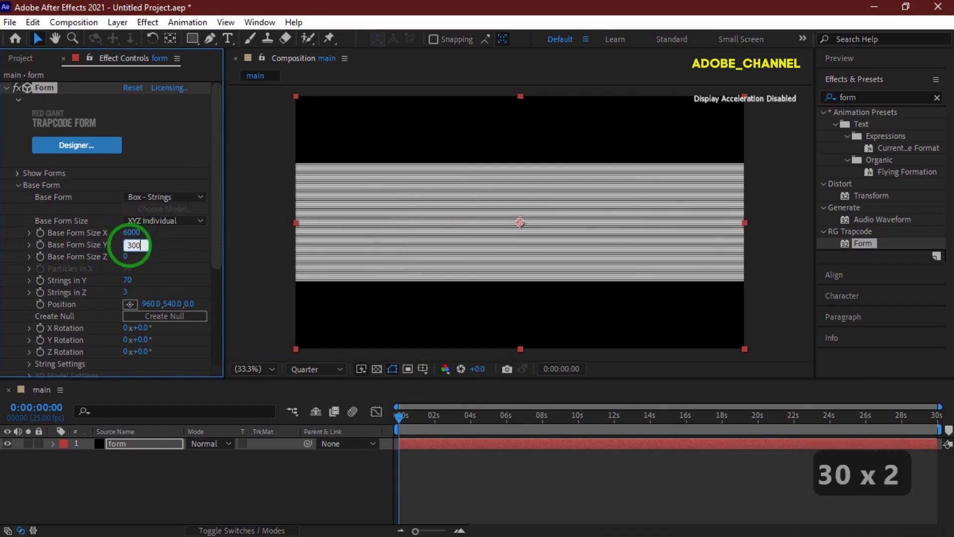
type("0")
key("Return")
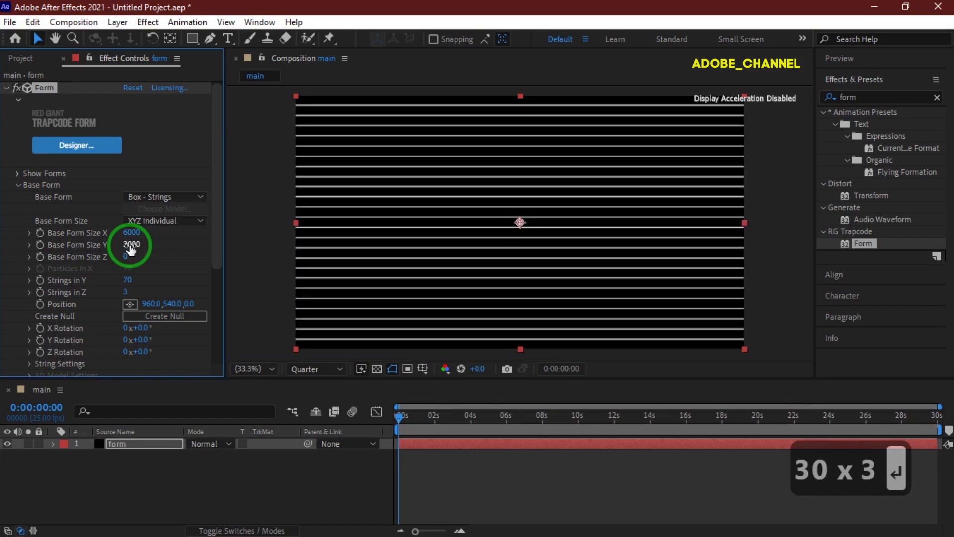
- Set the base form to 1 string in Z and 100 strings in Y, and its Z Rotation to 90°
left_click(127, 293)
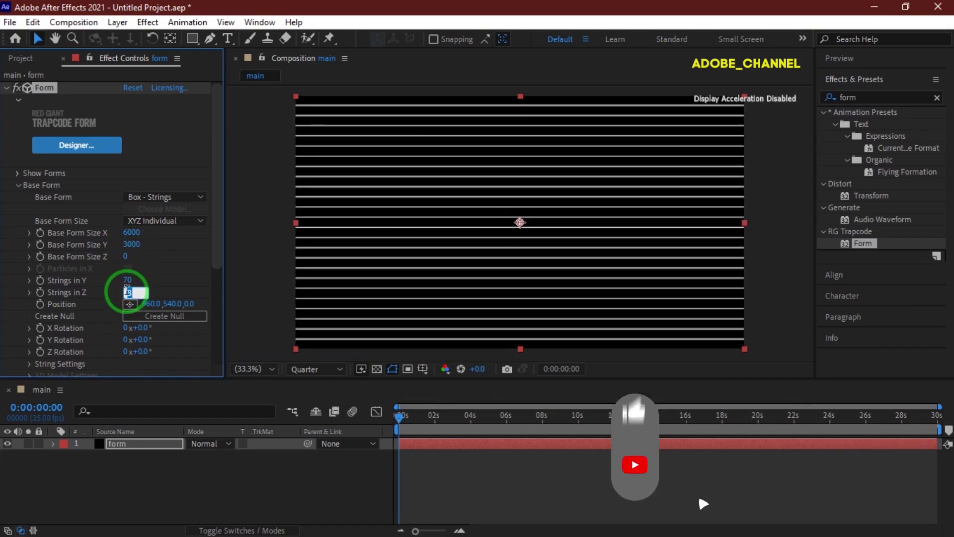
type("1")
key("Return")
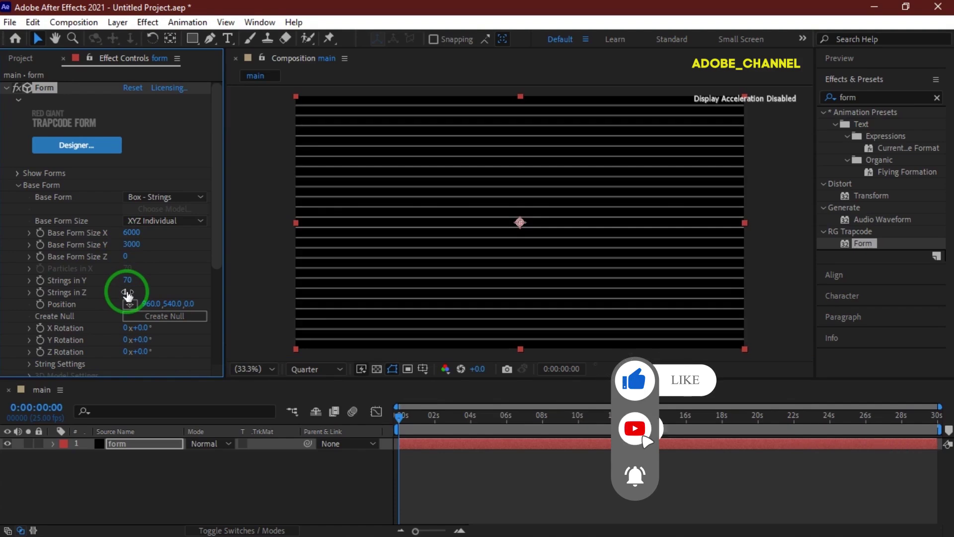
left_click(127, 280)
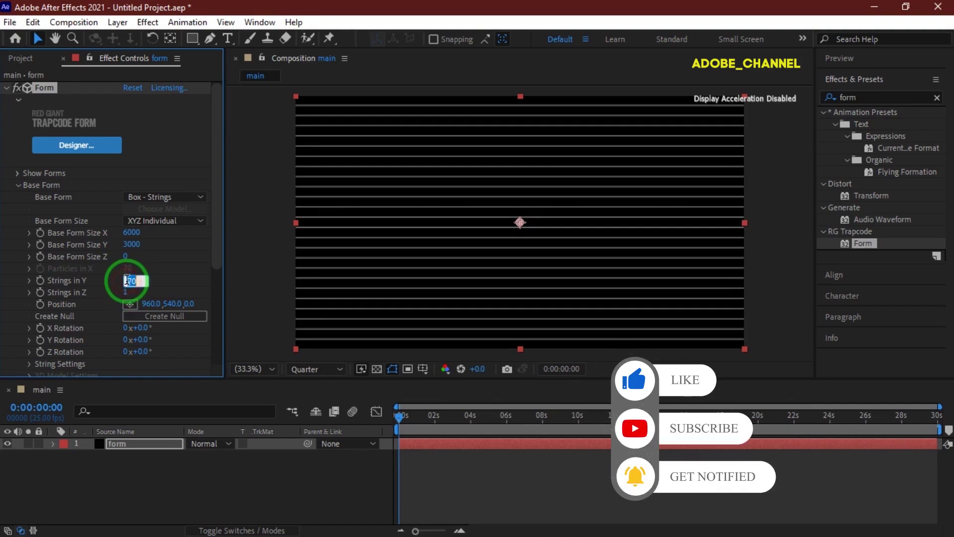
type("100")
key("Return")
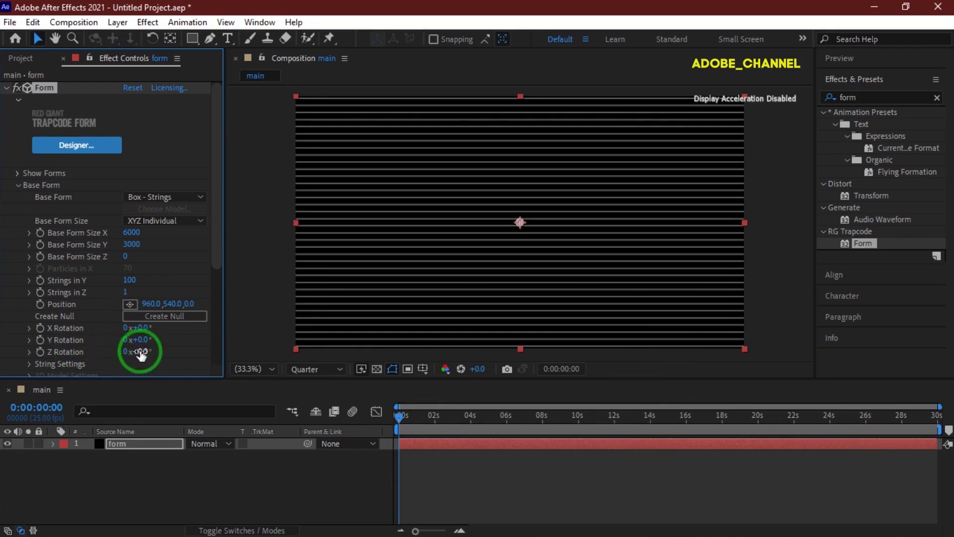
type("90")
key("Return")
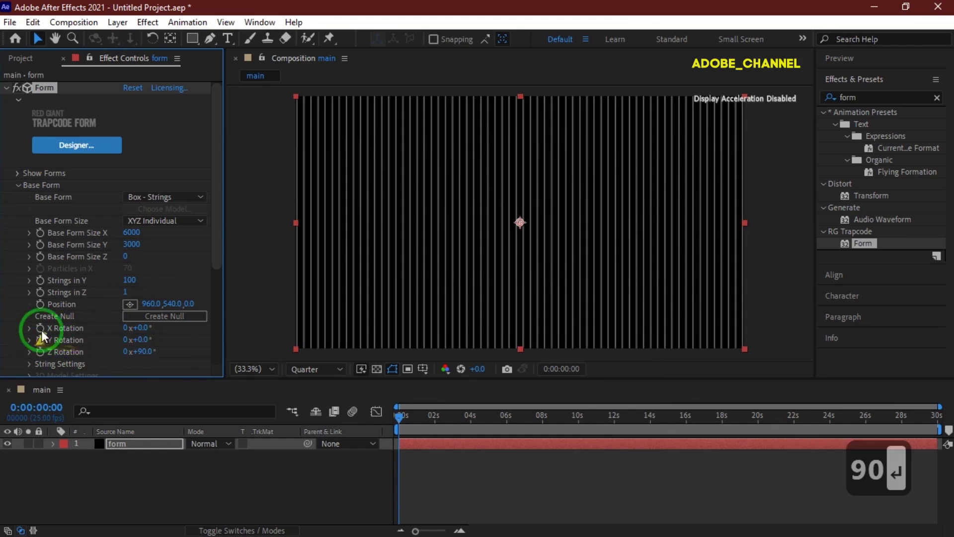
- In the Form effect's Fractal Field settings, set the Displacement Mode to Radial and Displace to 500
scroll(35, 328, "down", 5)
scroll(37, 312, "down", 1)
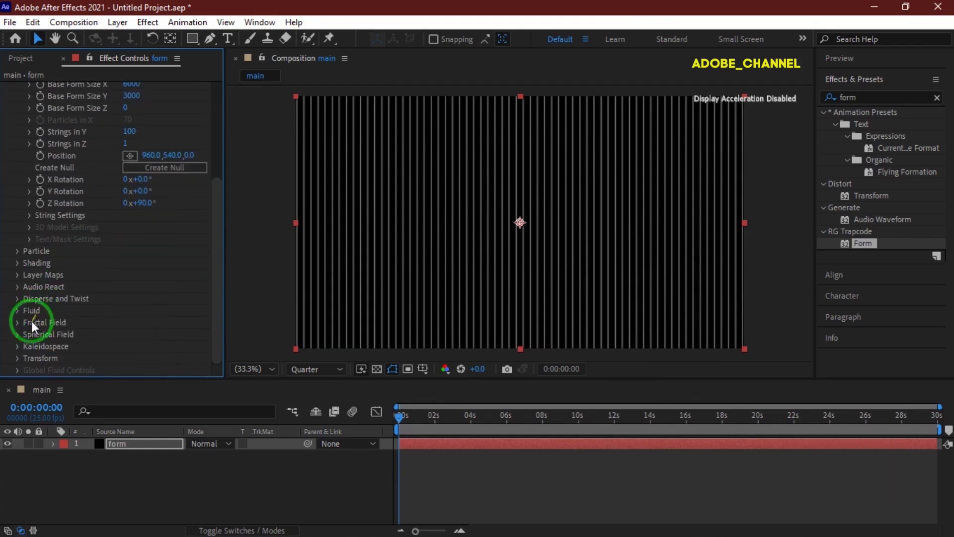
left_click(17, 323)
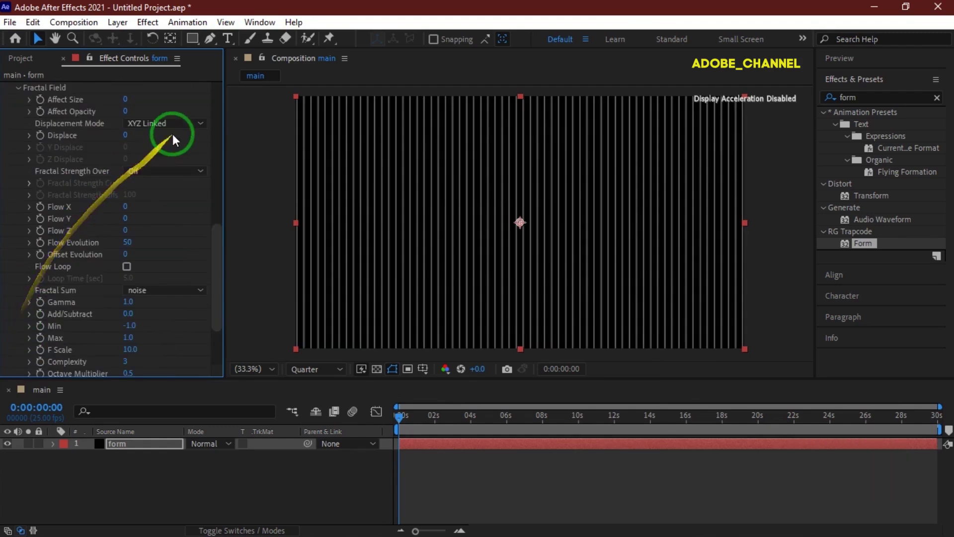
left_click(192, 123)
left_click(168, 171)
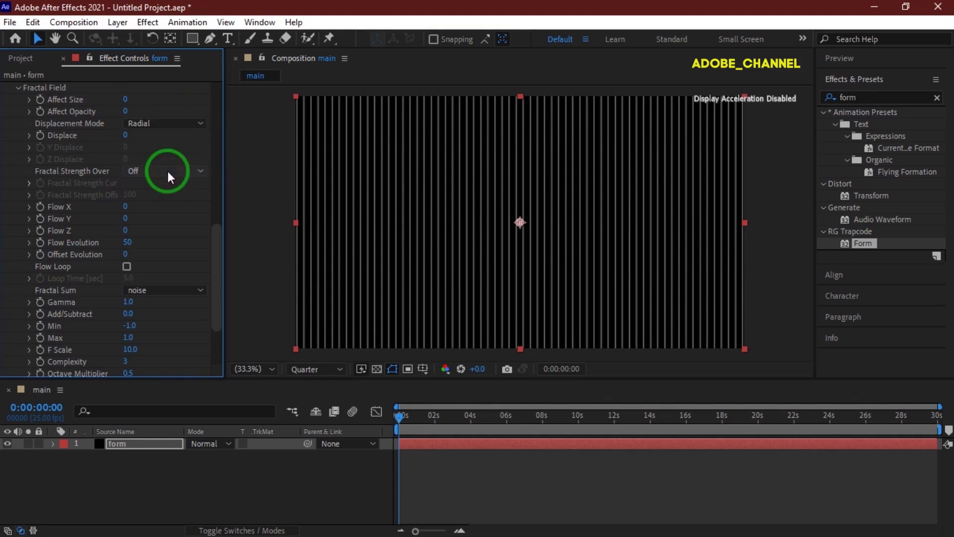
type("50*2")
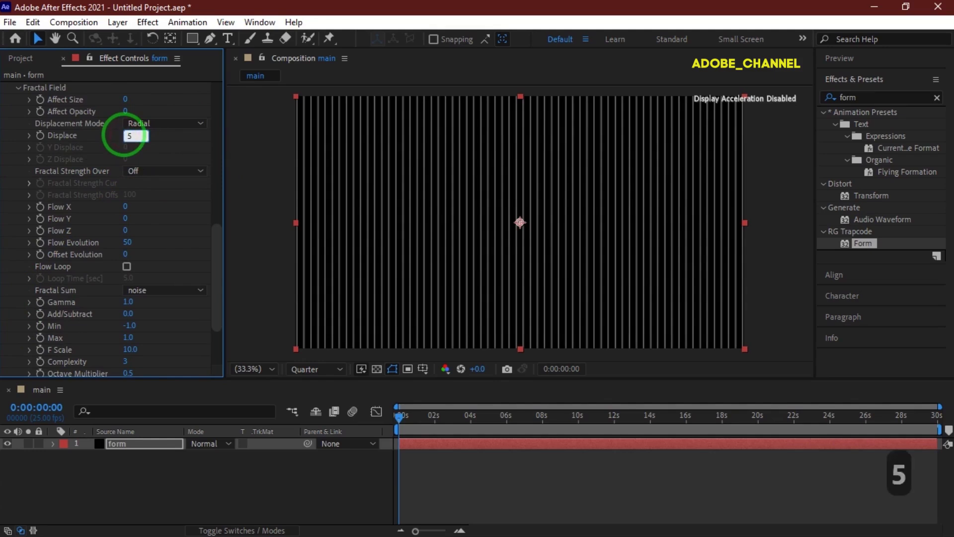
key("Return")
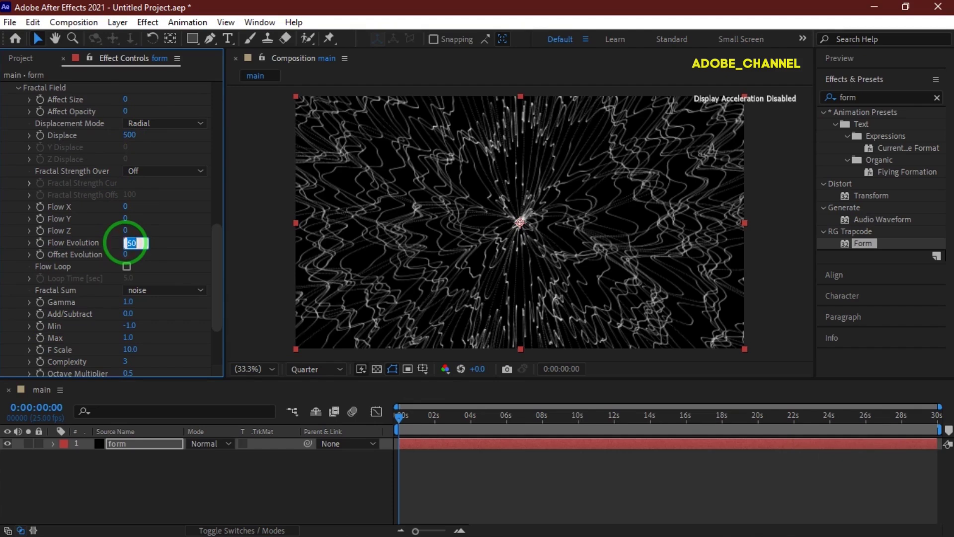
- Set the Fractal Field's Flow Evolution to 150, F Scale to 3 and Complexity to 2
type("150")
key("Return")
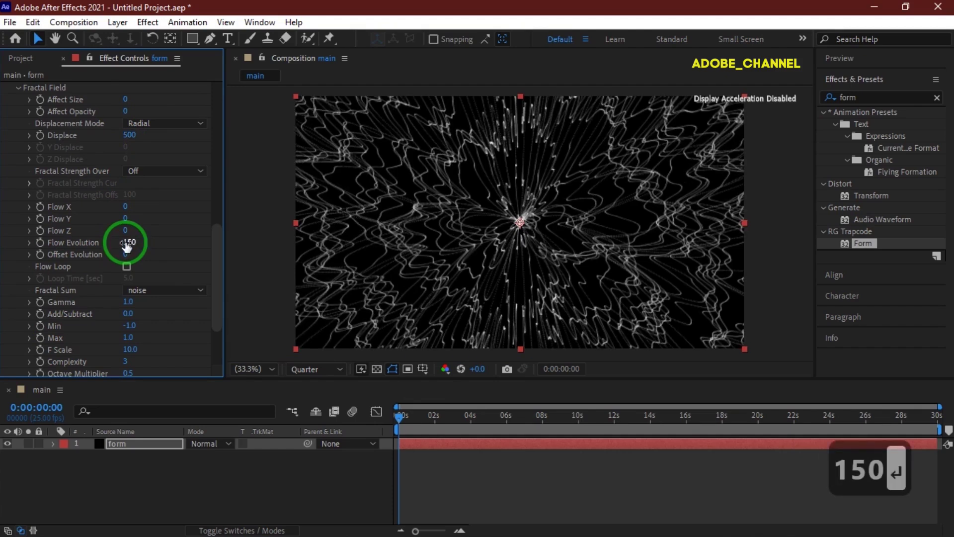
left_click(129, 351)
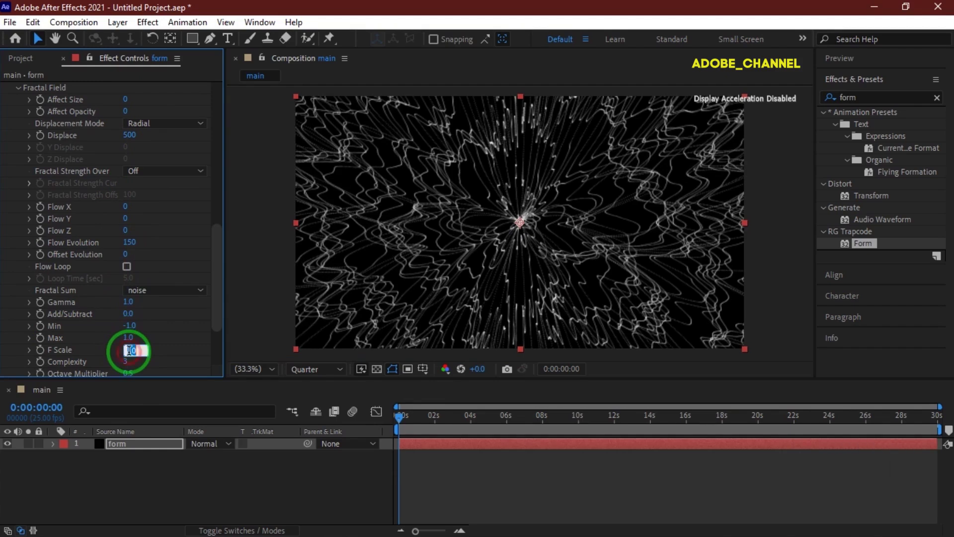
type("3")
key("Return")
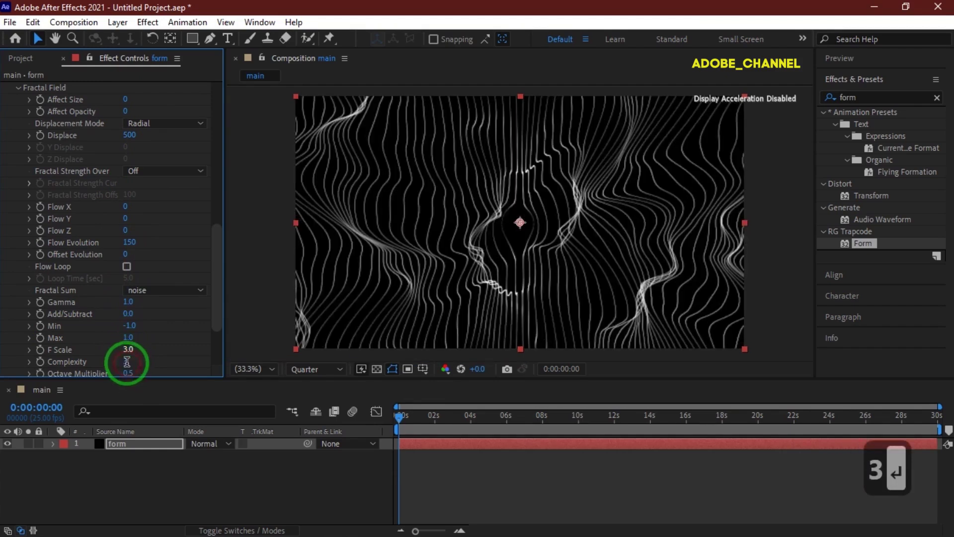
type("2")
key("Return")
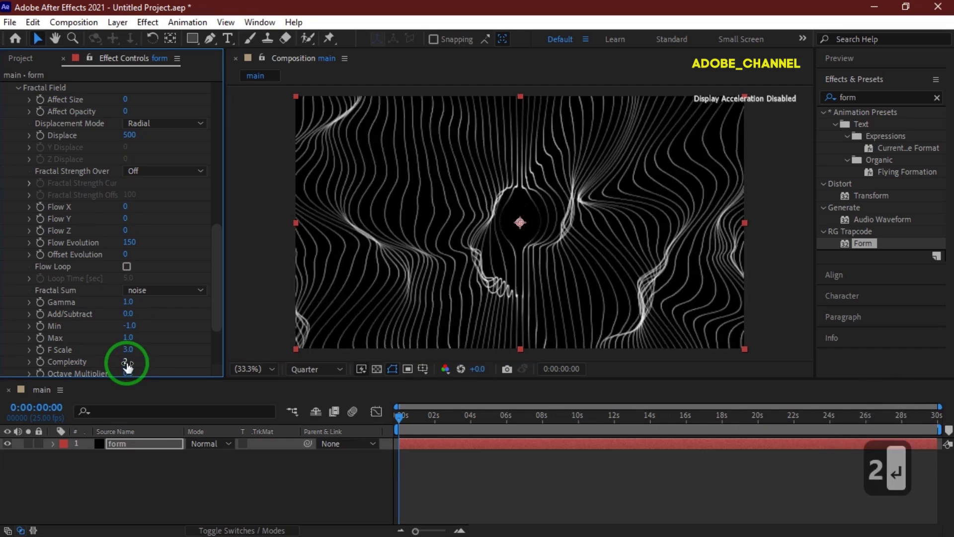
- In the Form effect's Kaleidospace settings, enable mirroring on the X, Y and Z axes
scroll(116, 344, "down", 3)
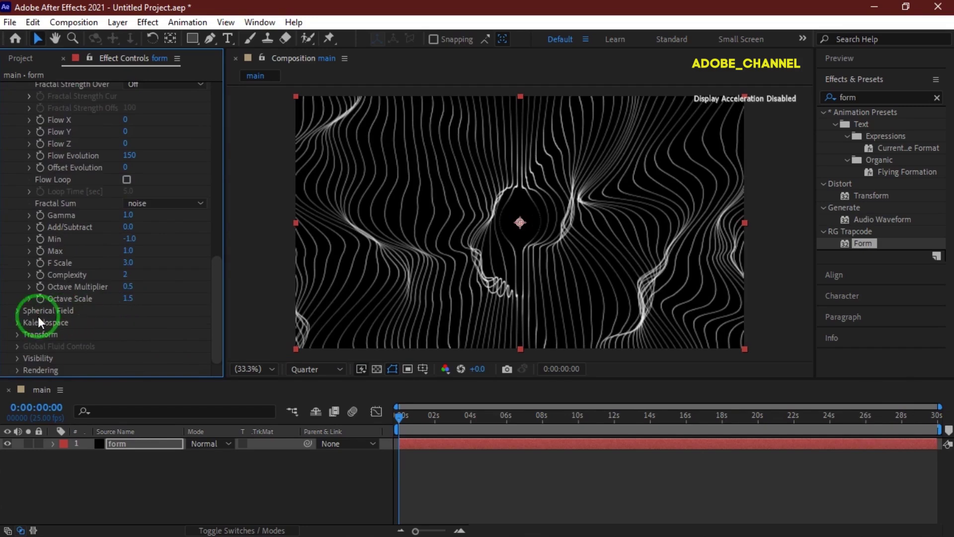
left_click(17, 323)
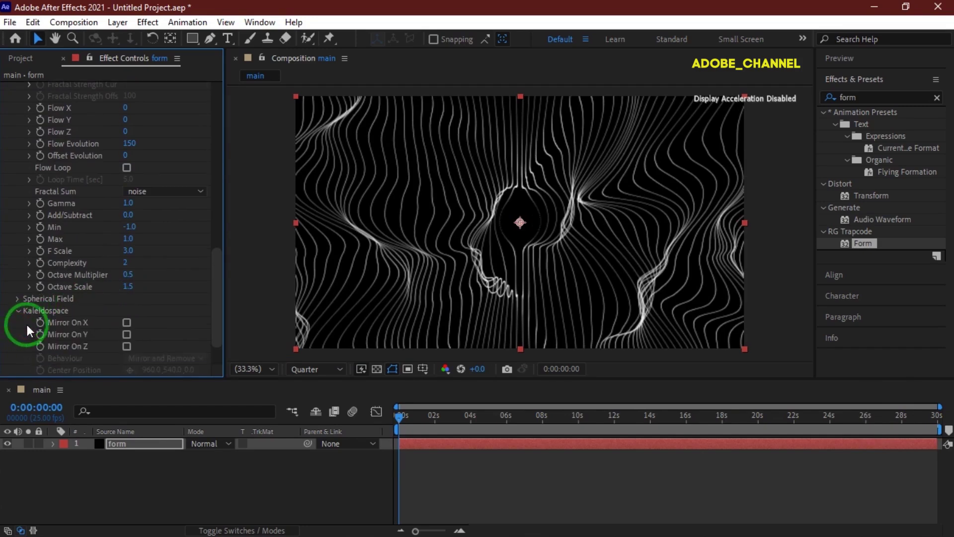
left_click(127, 323)
left_click(127, 334)
left_click(128, 346)
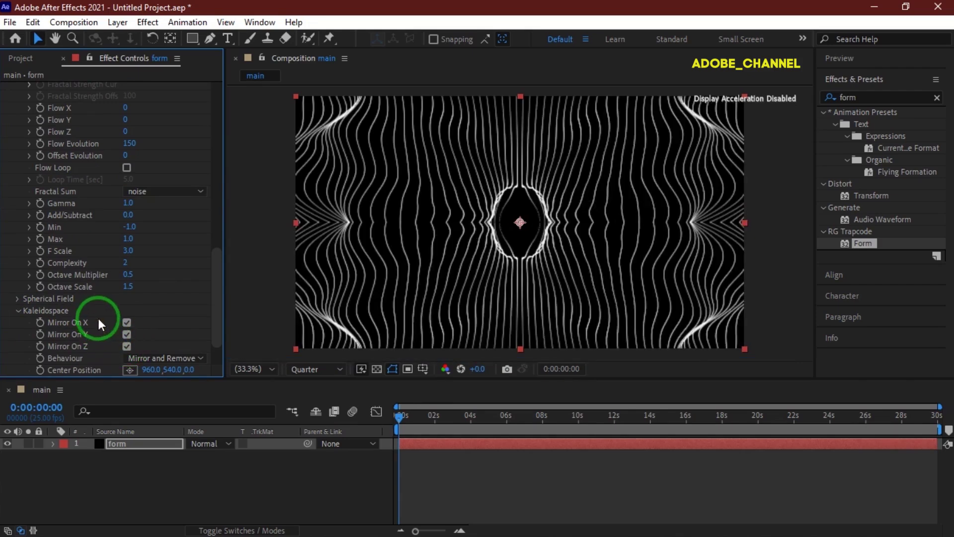
- Add the expression time*25 to Z Rotation W in the Form effect's Transform settings
scroll(84, 308, "down", 3)
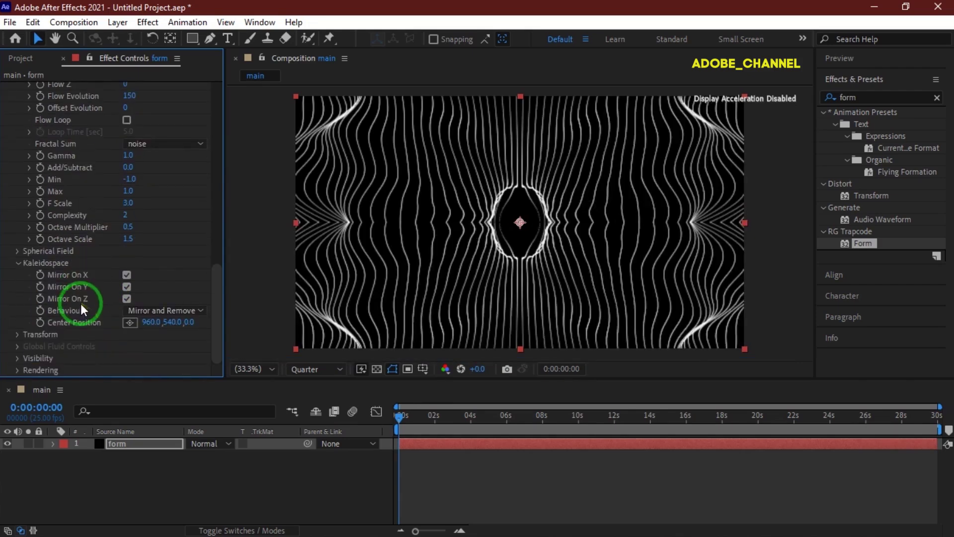
left_click(18, 334)
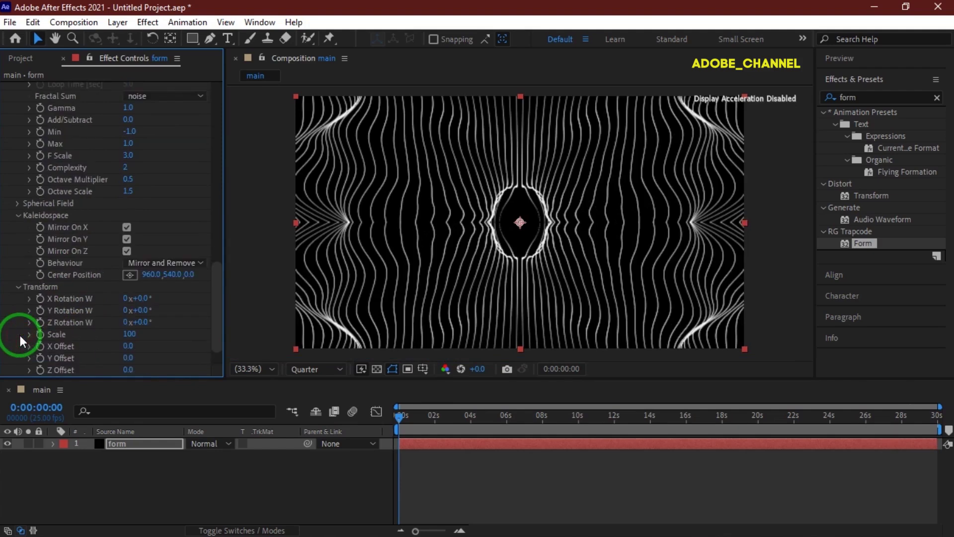
left_click(41, 323, "alt")
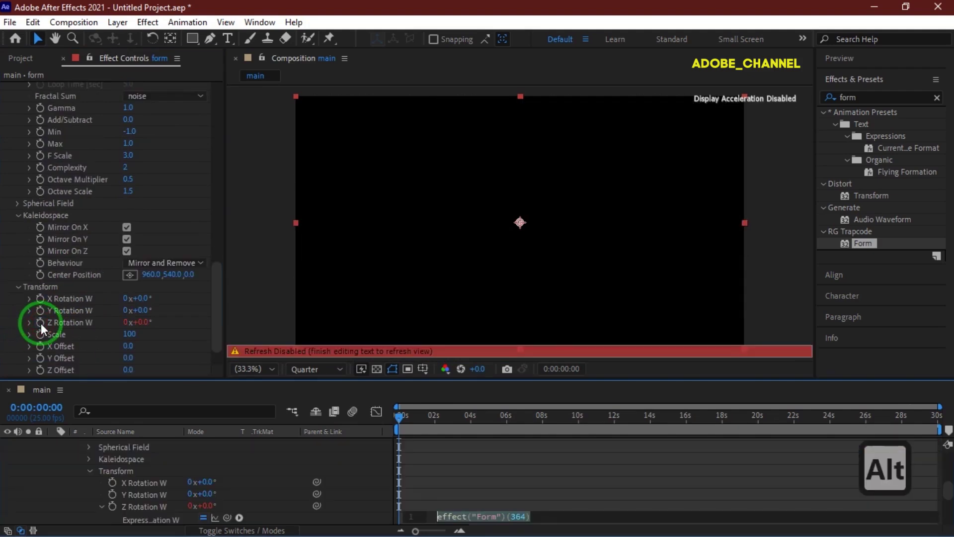
type("time")
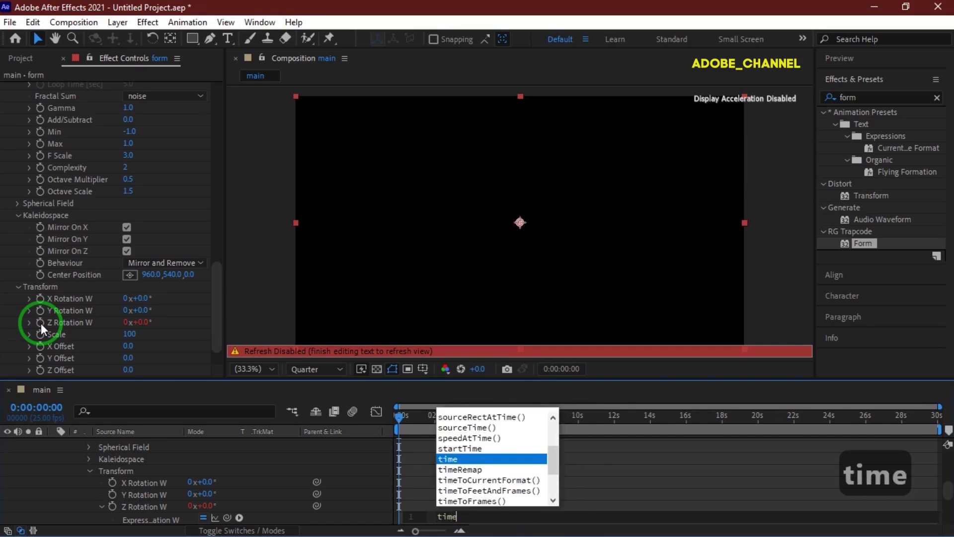
type("*25")
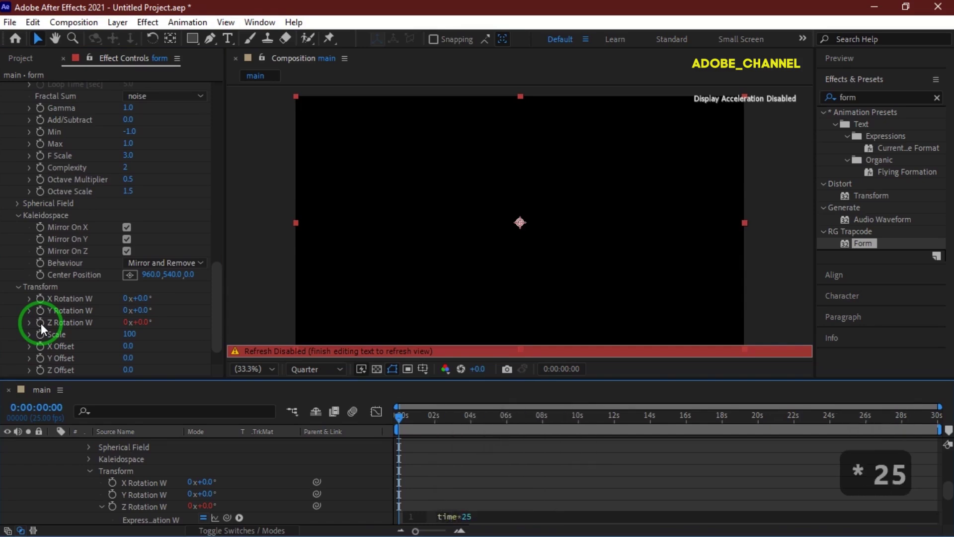
key("Return")
- Set X Rotation W in the Form effect's Transform settings to 17°
scroll(41, 324, "down", 2)
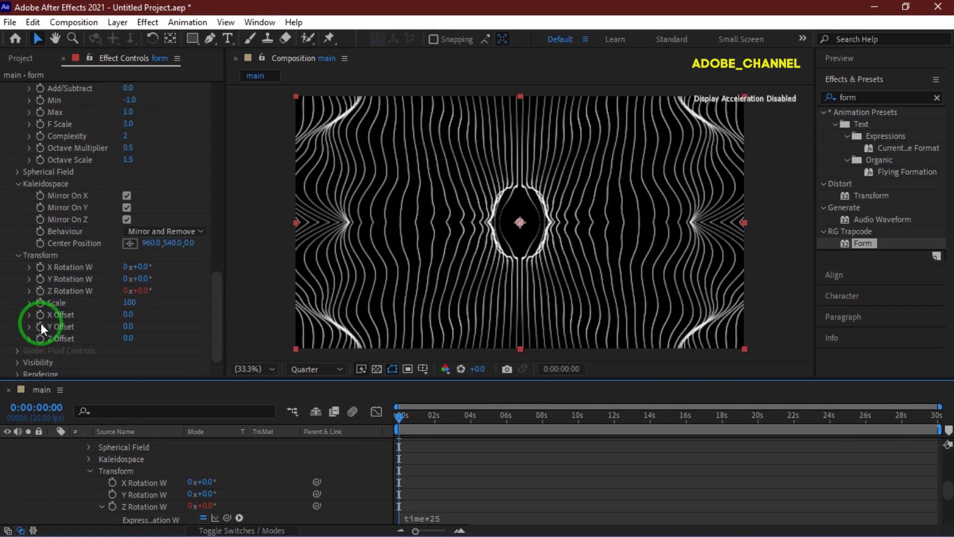
left_click(141, 267)
type("17")
key("Return")
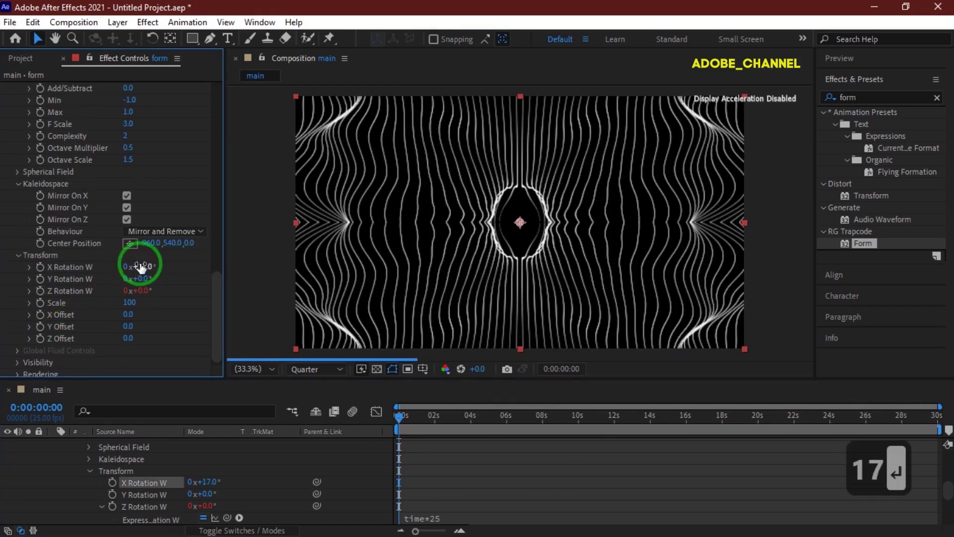
- Collapse the form layer's properties and add a new adjustment layer above it
scroll(91, 458, "up", 5)
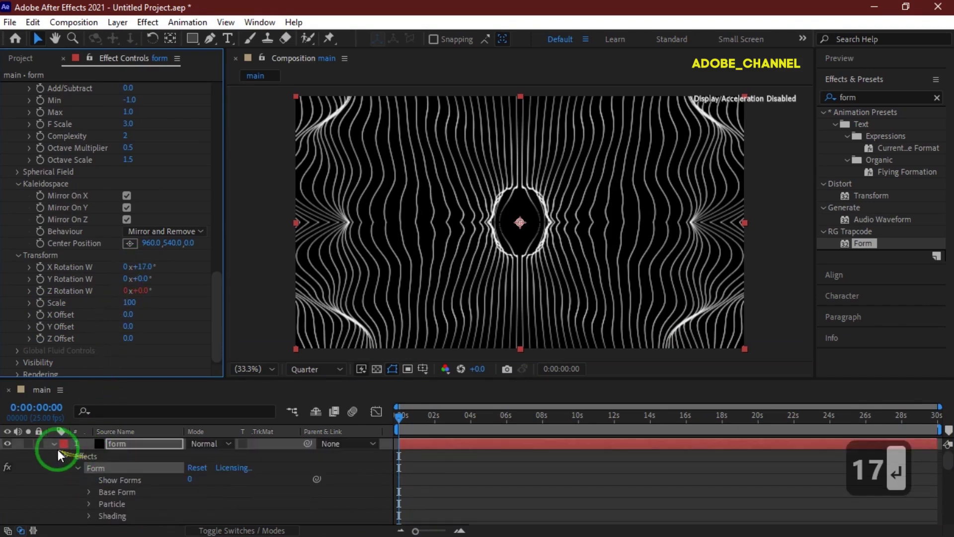
left_click(53, 443)
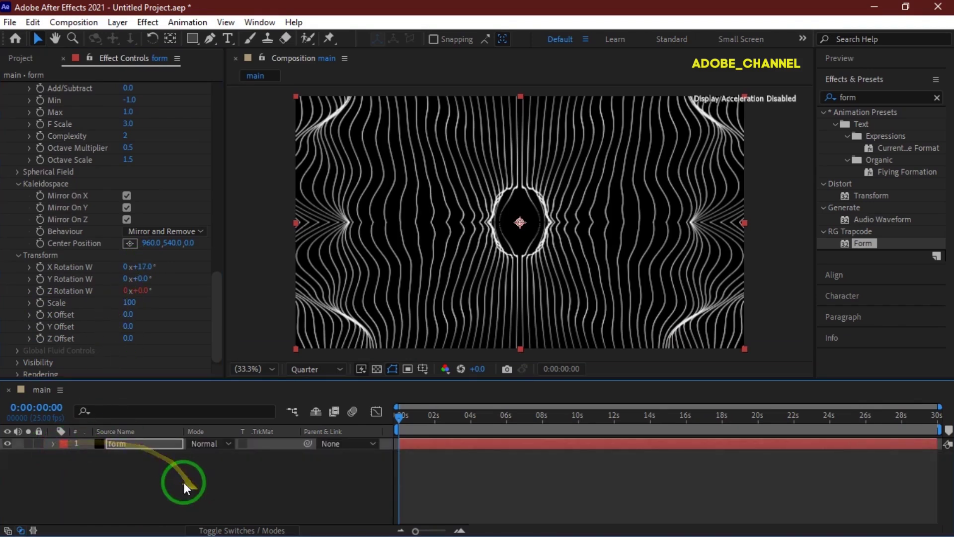
right_click(183, 482)
mouse_move(234, 313)
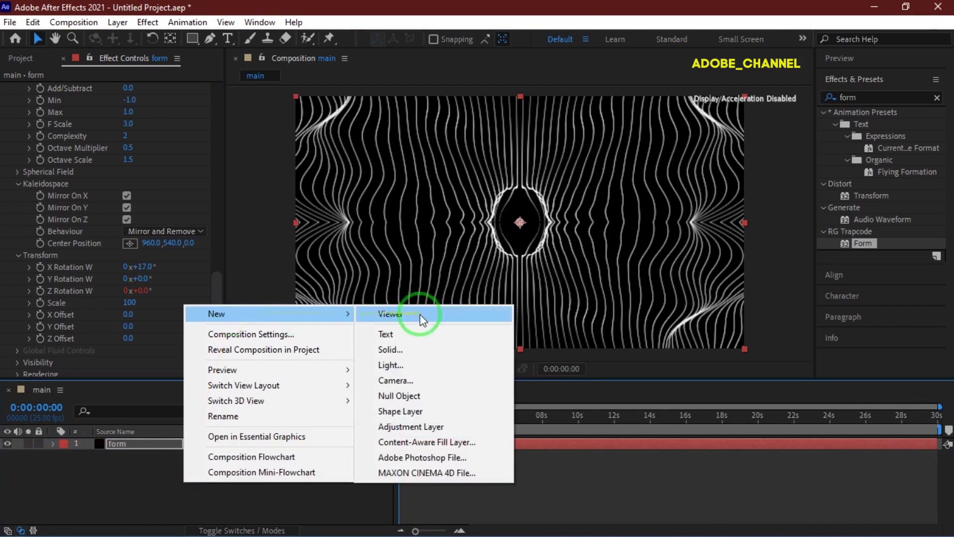
left_click(419, 427)
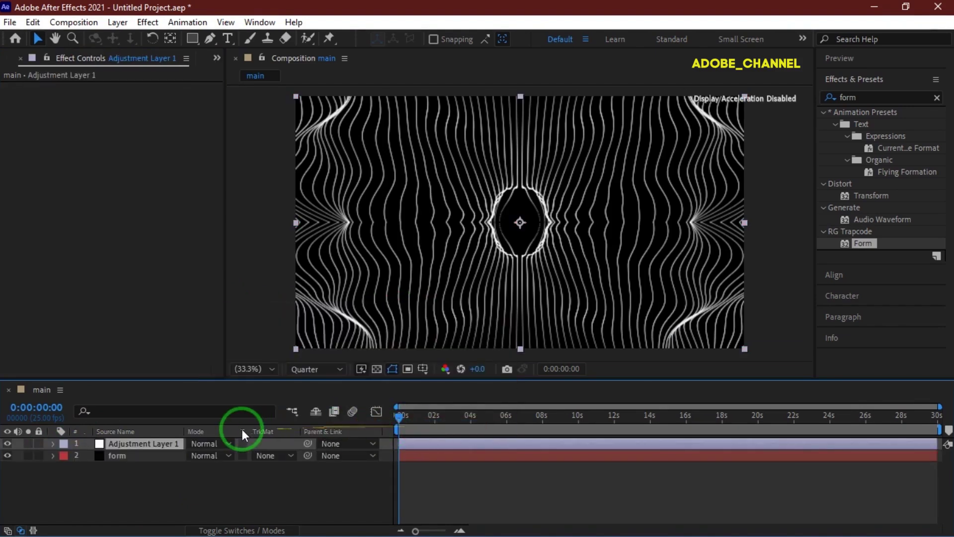
- Find the VC Color Vibrance effect and apply it to the adjustment layer
double_click(873, 94)
type("v")
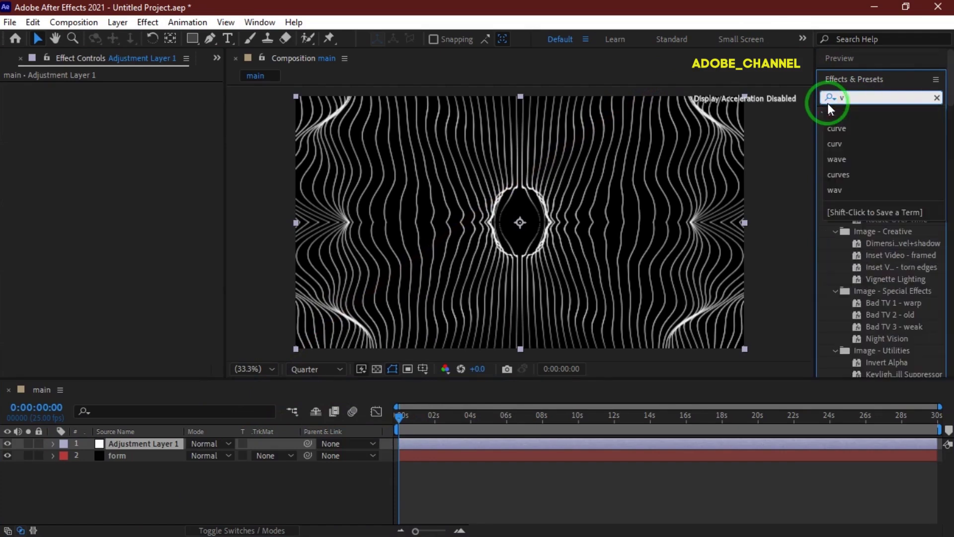
type("c")
double_click(884, 124)
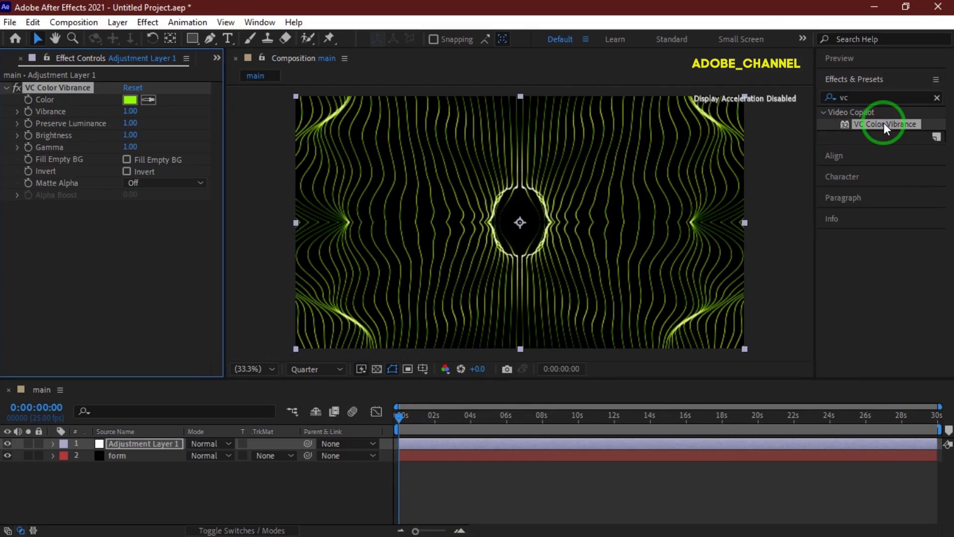
- In VC Color Vibrance, enable Fill Empty BG and set Gamma to 0.2, Brightness to 2 and Vibrance to 2
left_click(126, 159)
left_click(128, 146)
type(".2")
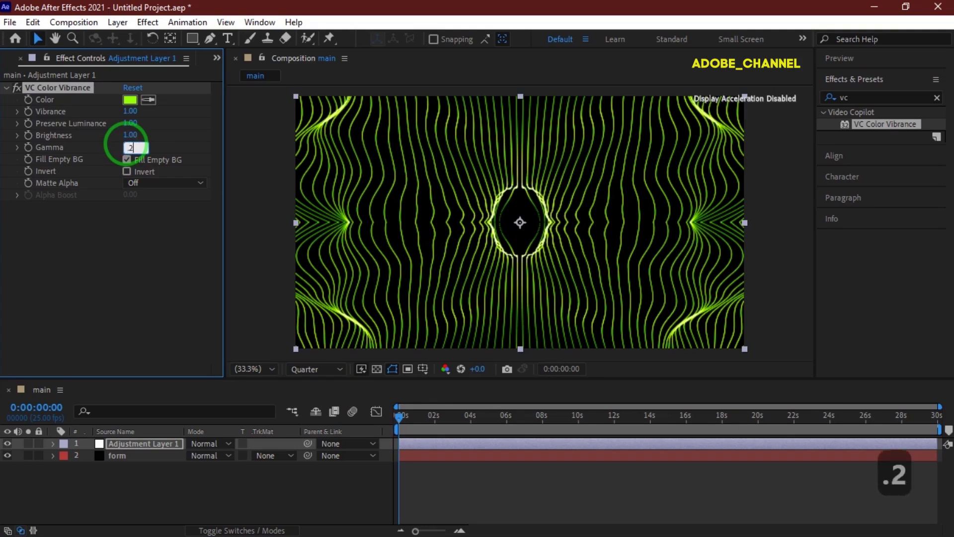
key("Return")
left_click(130, 136)
type("2")
key("Return")
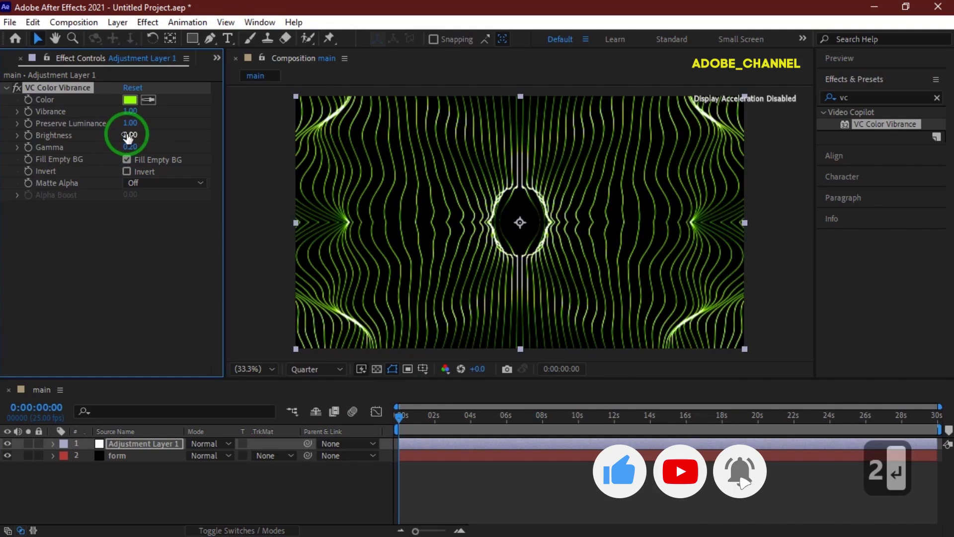
left_click(127, 111)
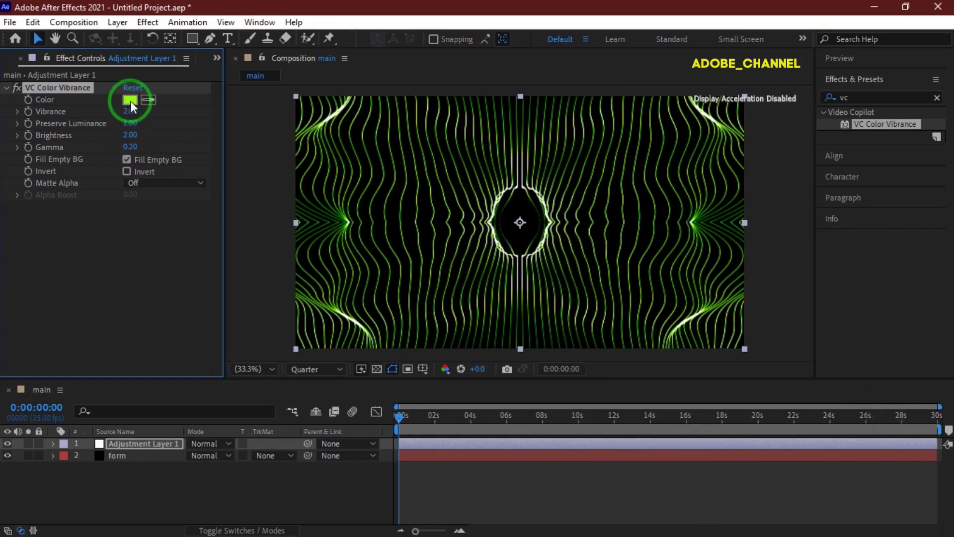
- Set the VC Color Vibrance color to blue 0012FF and keyframe it at the start of the composition
left_click(131, 100)
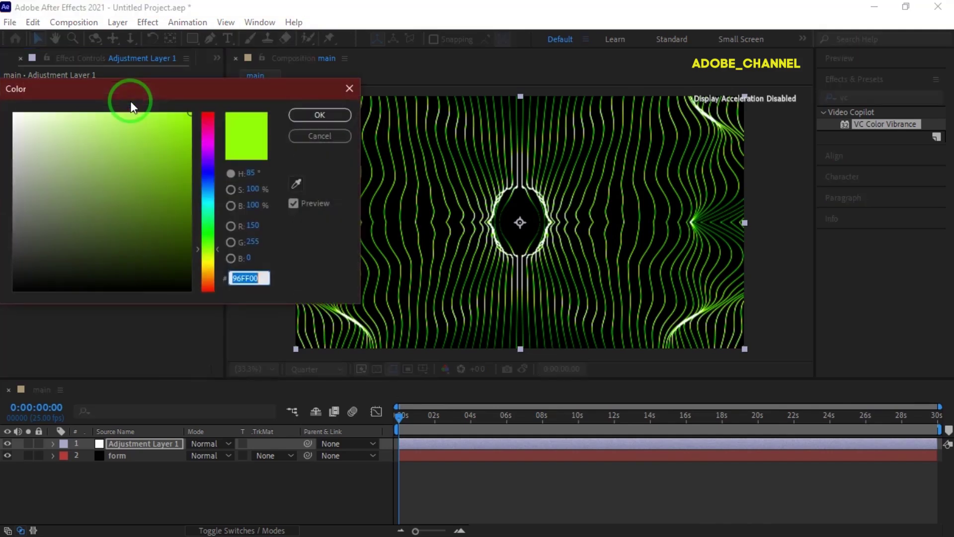
left_click(207, 174)
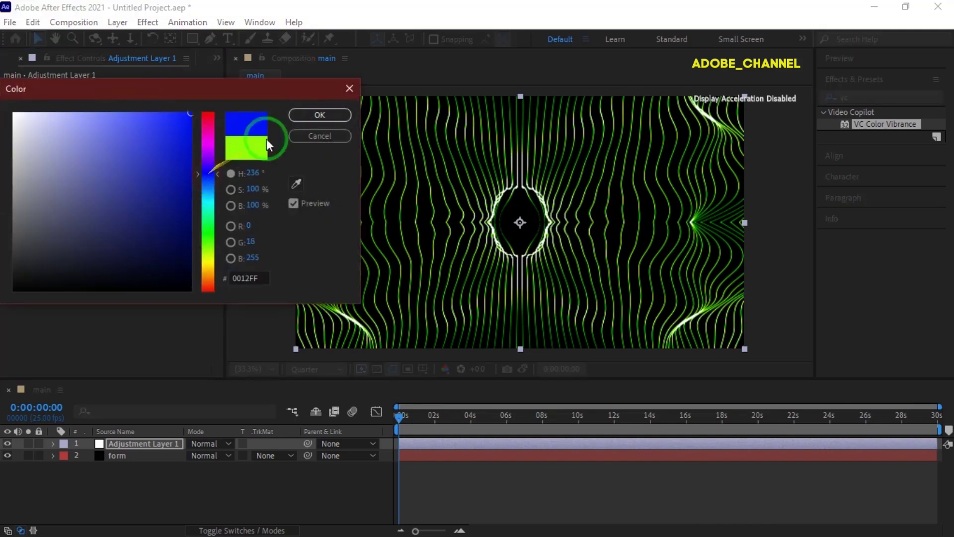
left_click(320, 115)
left_click(28, 100)
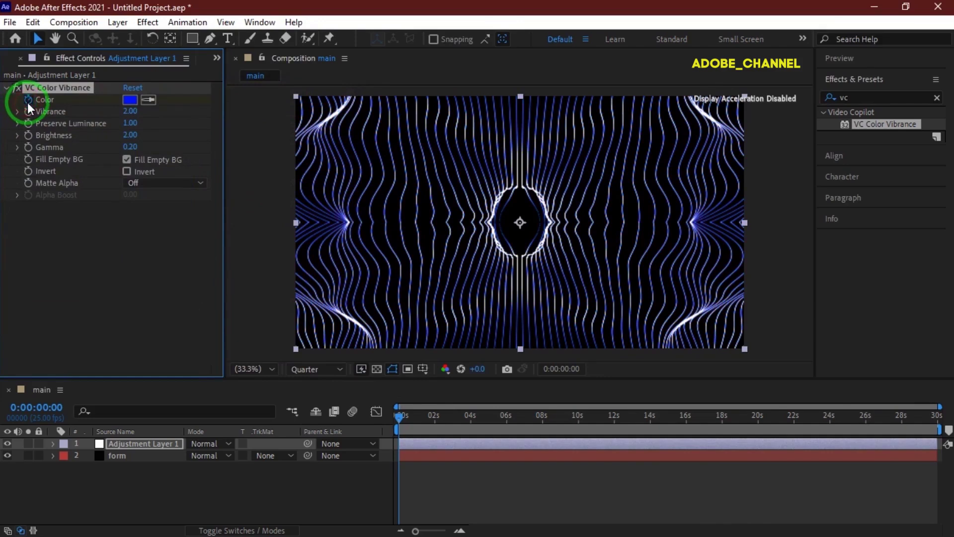
- Add a Color keyframe at 0:00:03:24 on the adjustment layer that holds the blue
left_click(33, 406)
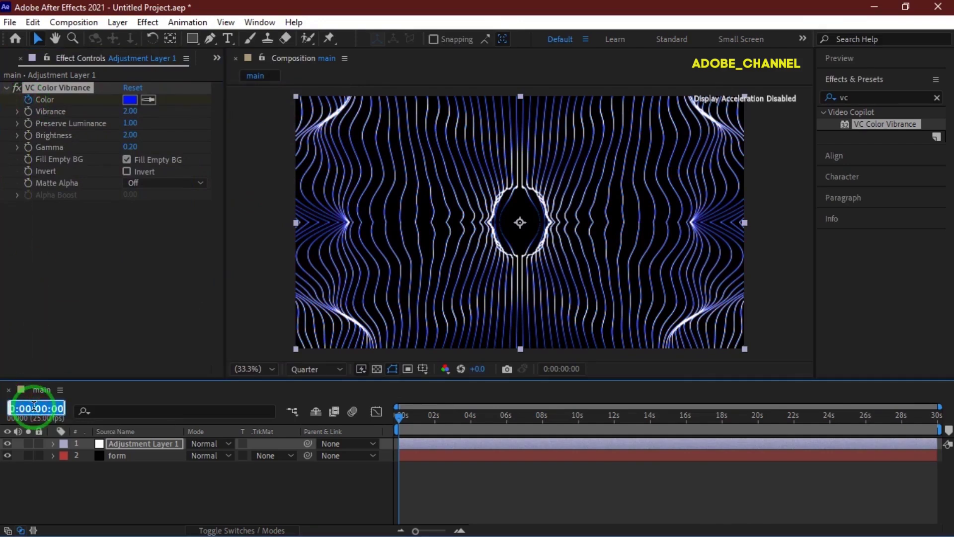
type("324")
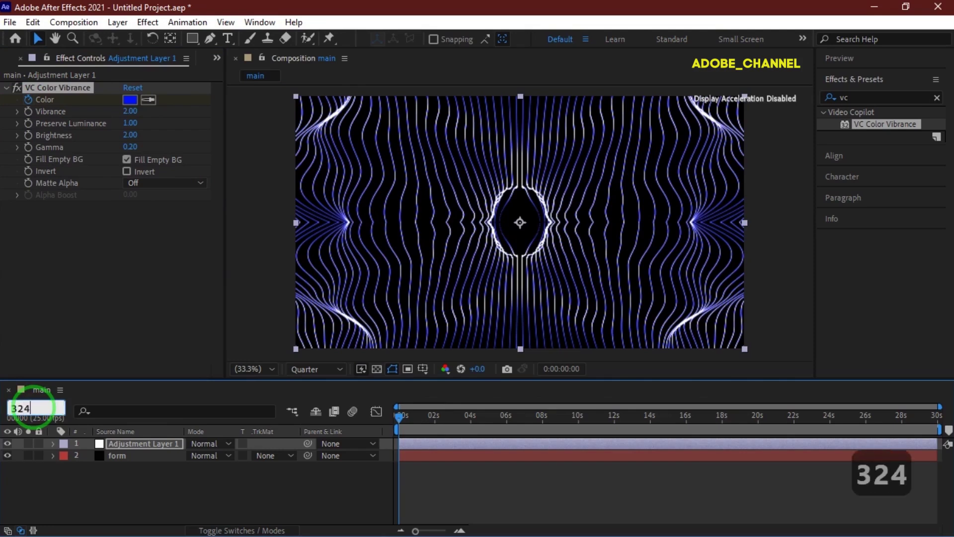
key("Return")
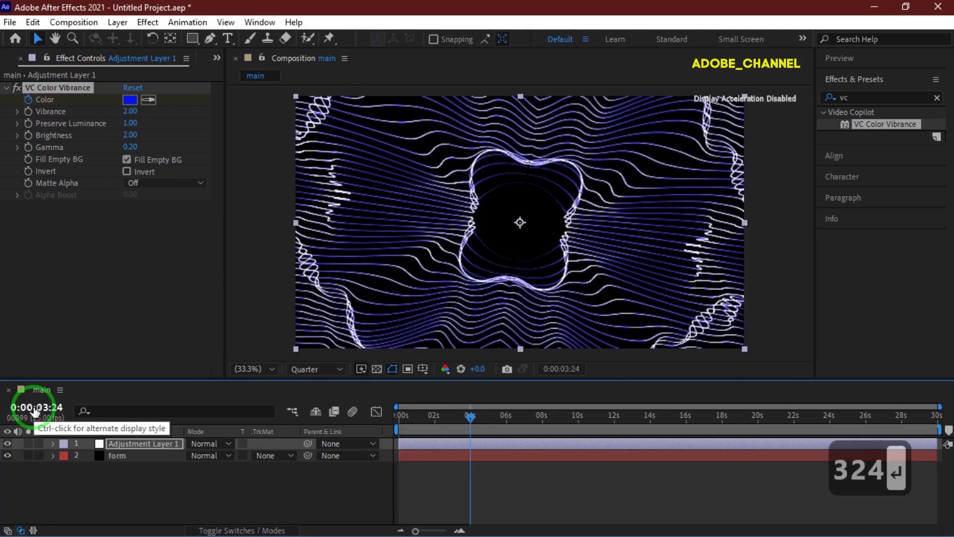
key("u")
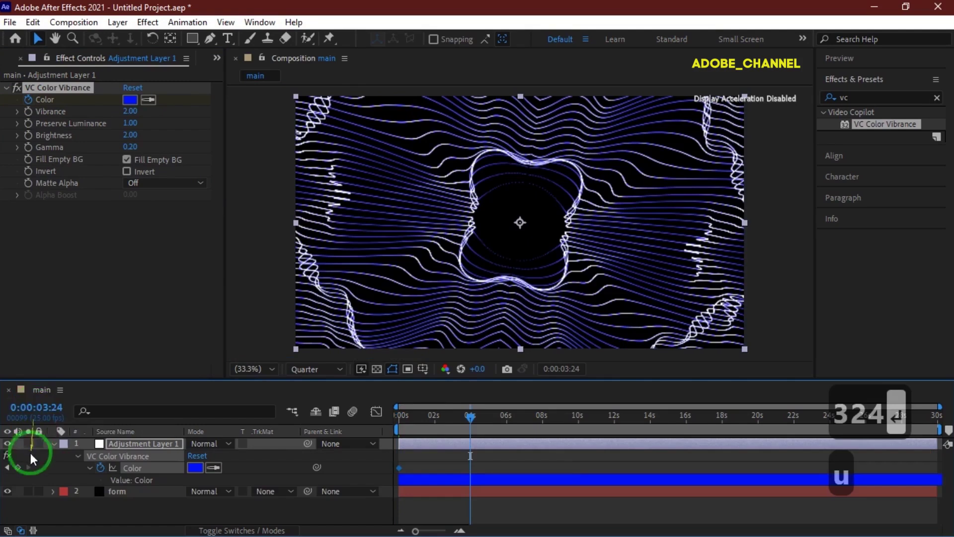
left_click(18, 467)
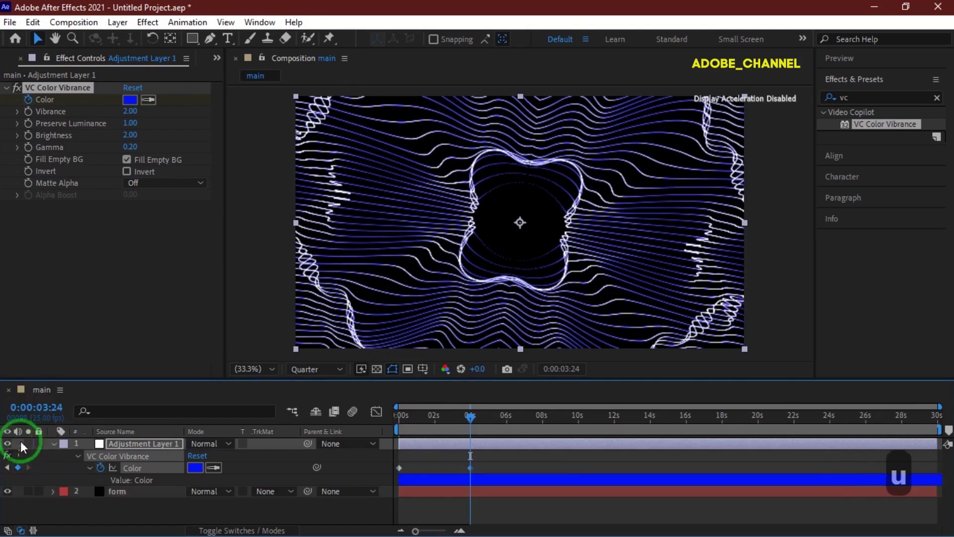
- At 0:00:04:00, change the VC Color Vibrance color to red FF0042
left_click(36, 407)
type("4:00")
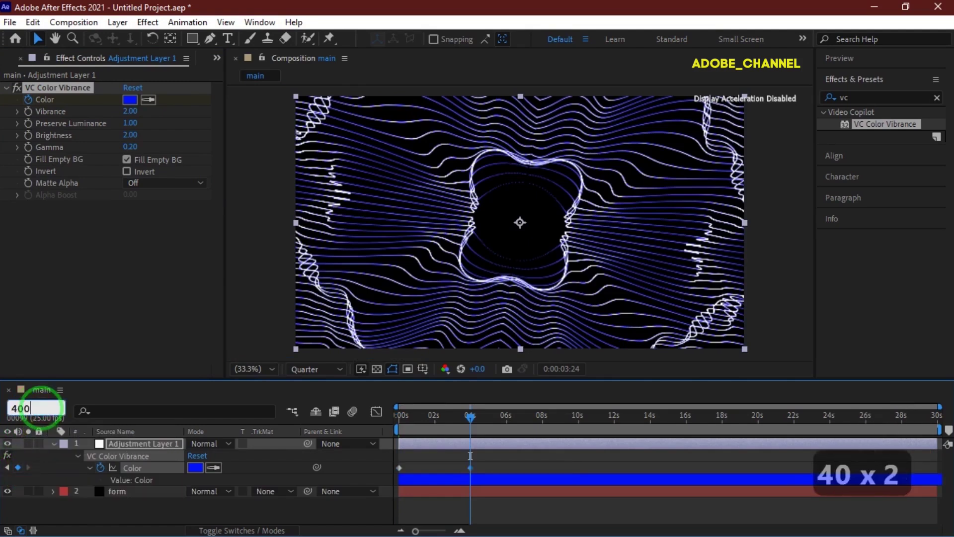
key("Return")
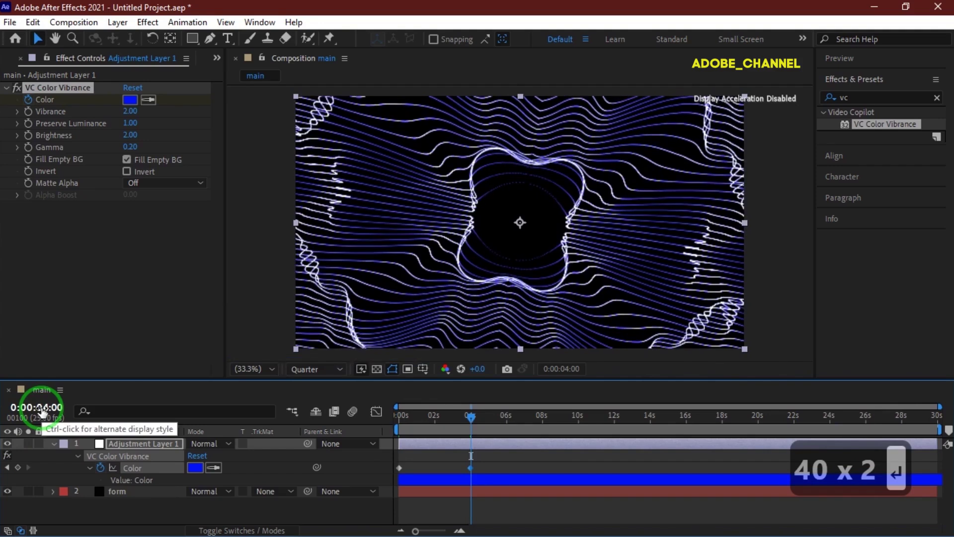
left_click(130, 99)
left_click_drag(204, 135, 207, 120)
left_click(313, 117)
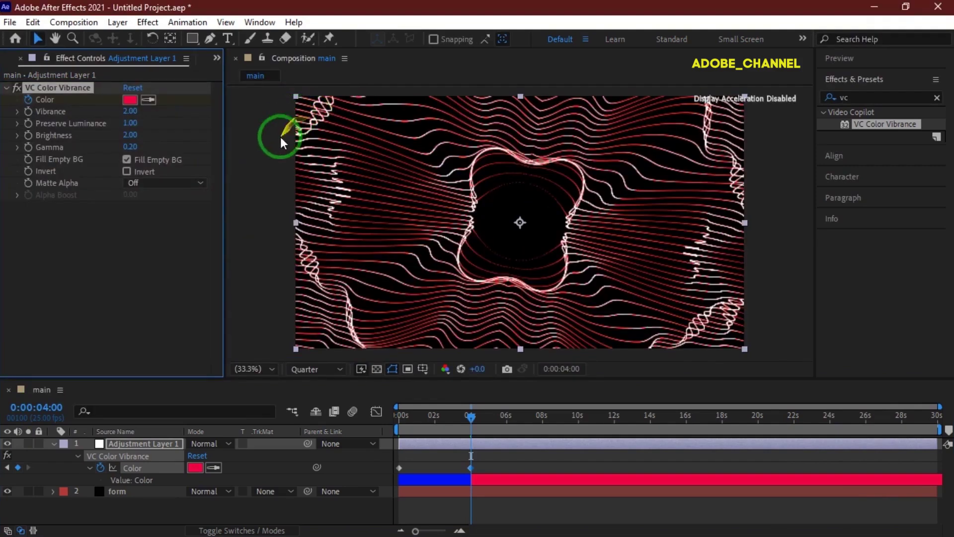
- Add a Color keyframe at 0:00:07:24 on the adjustment layer that holds the red
left_click(29, 406)
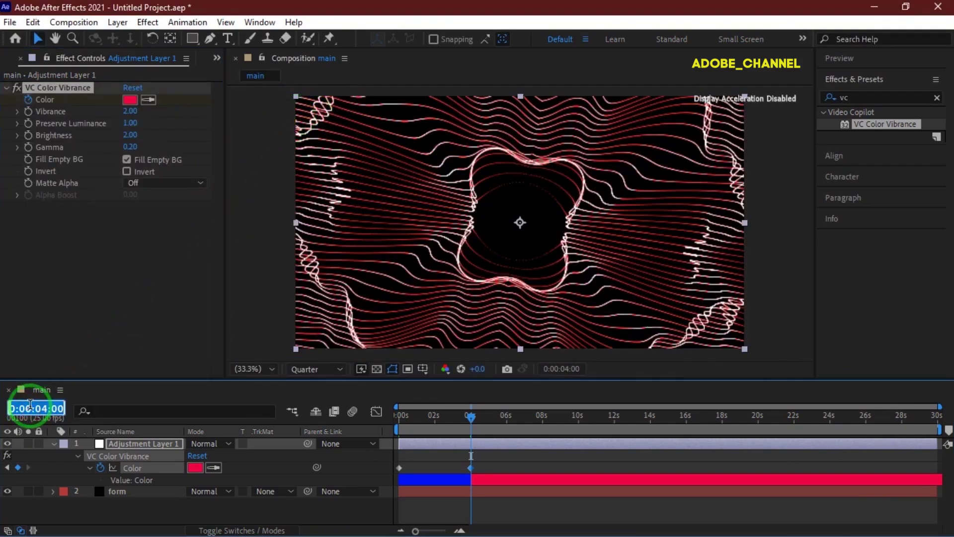
type("724")
key("Return")
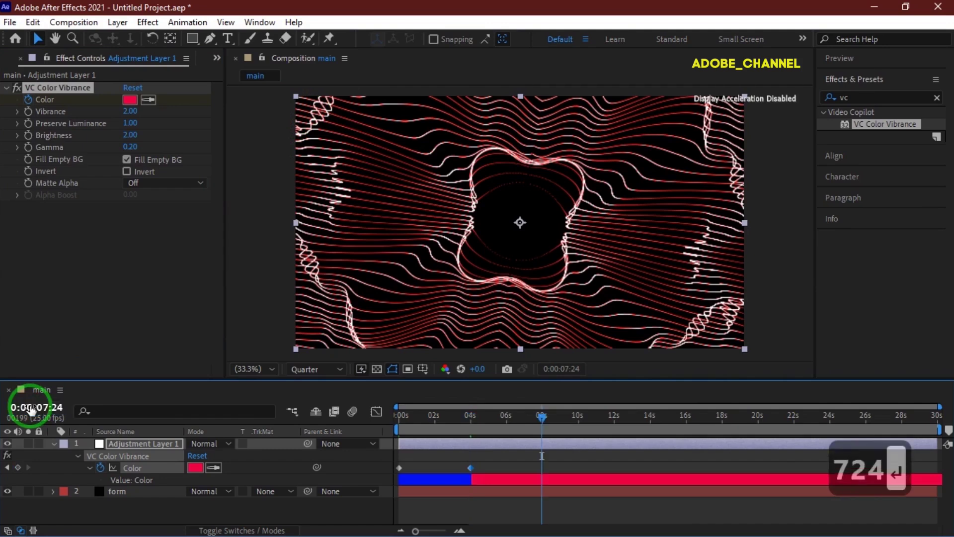
left_click(17, 467)
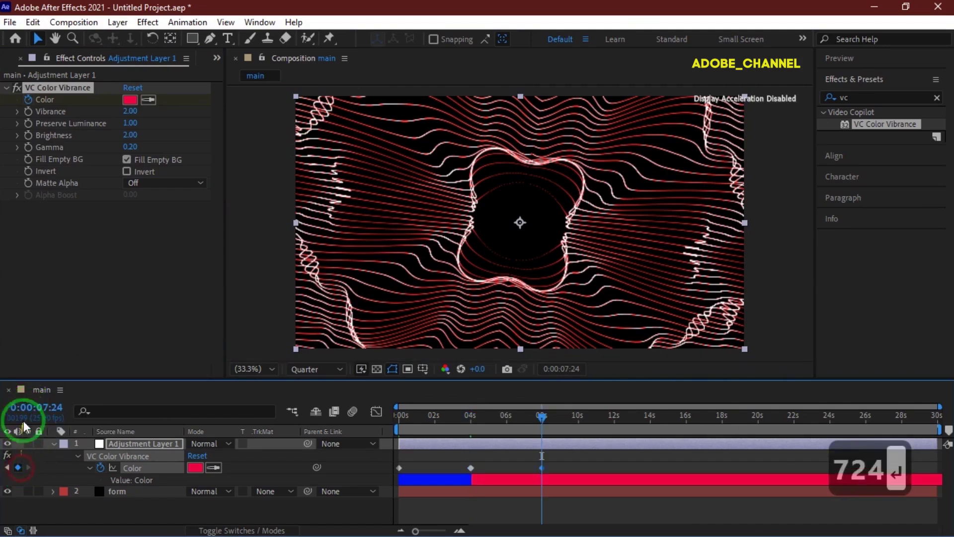
- At 0:00:08:00, change the VC Color Vibrance color to yellow FFF600
left_click(35, 411)
type("800")
key("Return")
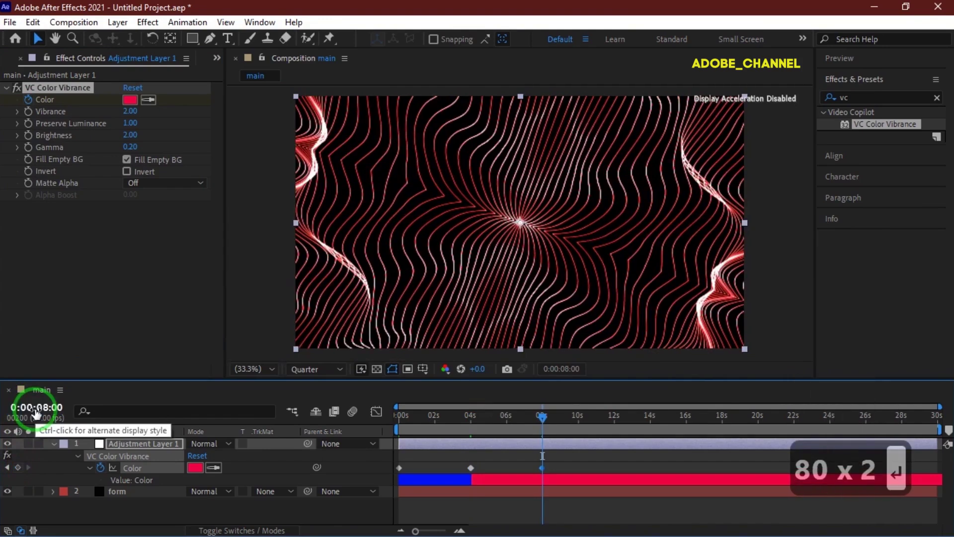
left_click(195, 467)
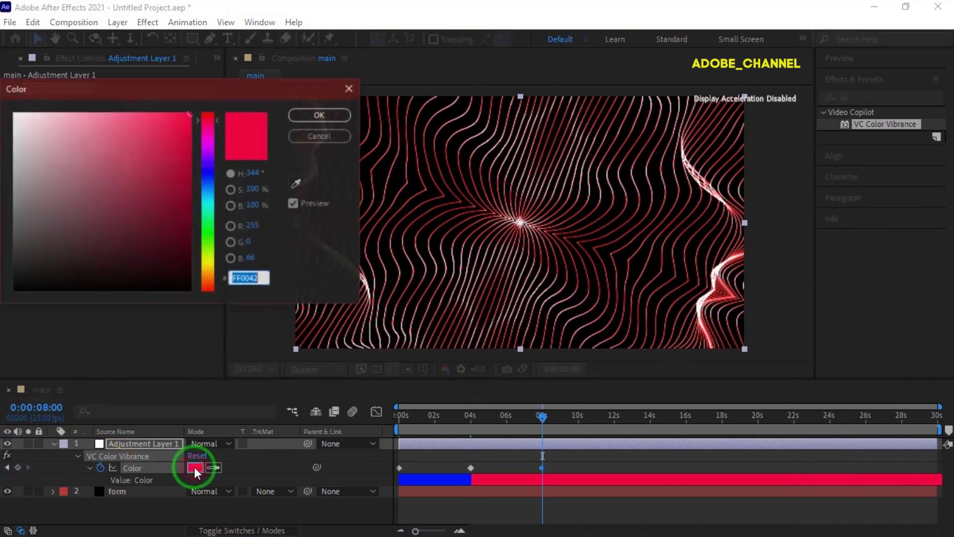
left_click(207, 262)
left_click(317, 117)
- Add a Color keyframe at 0:00:11:24 on the adjustment layer that holds the yellow
left_click(38, 408)
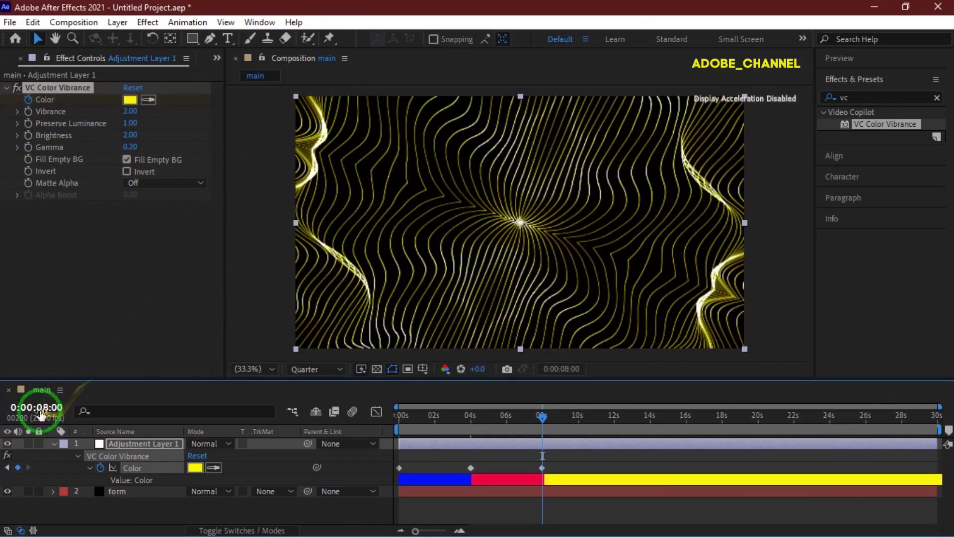
type("1124")
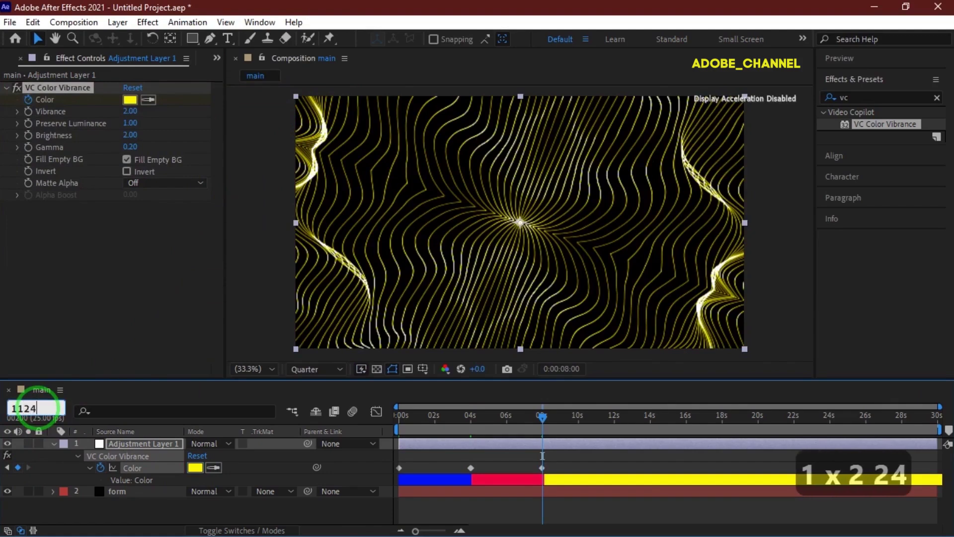
key("Return")
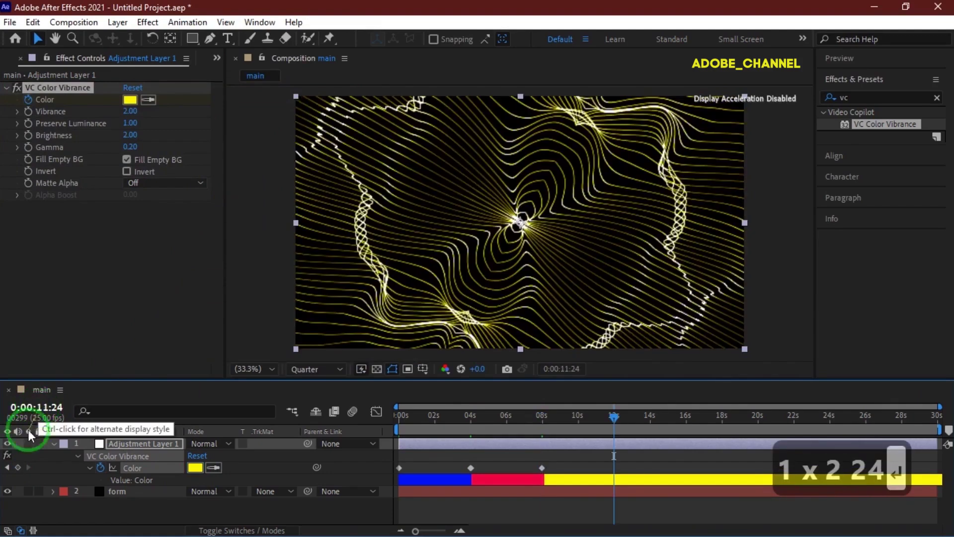
left_click(17, 467)
- At 0:00:12:00, change the VC Color Vibrance color to green 78FF00
left_click(35, 408)
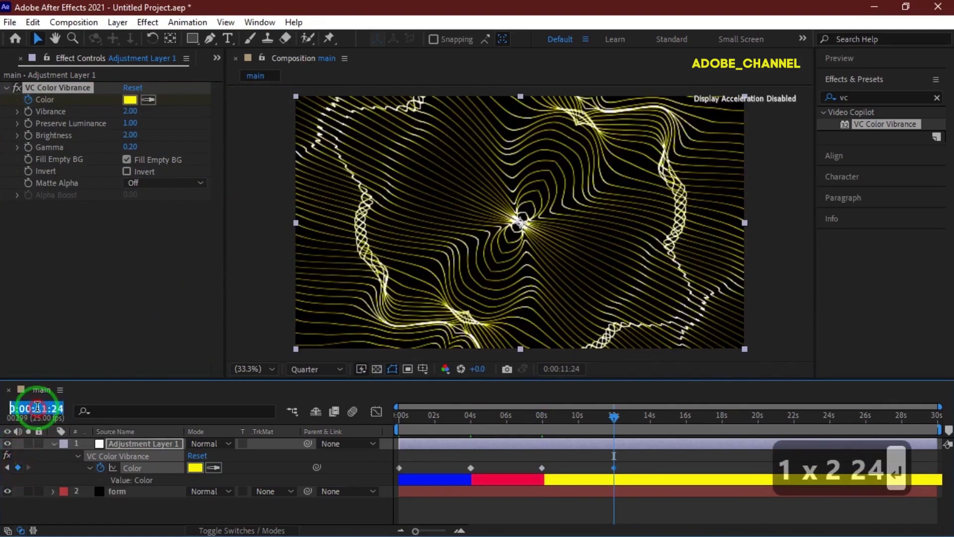
type("1200")
key("Return")
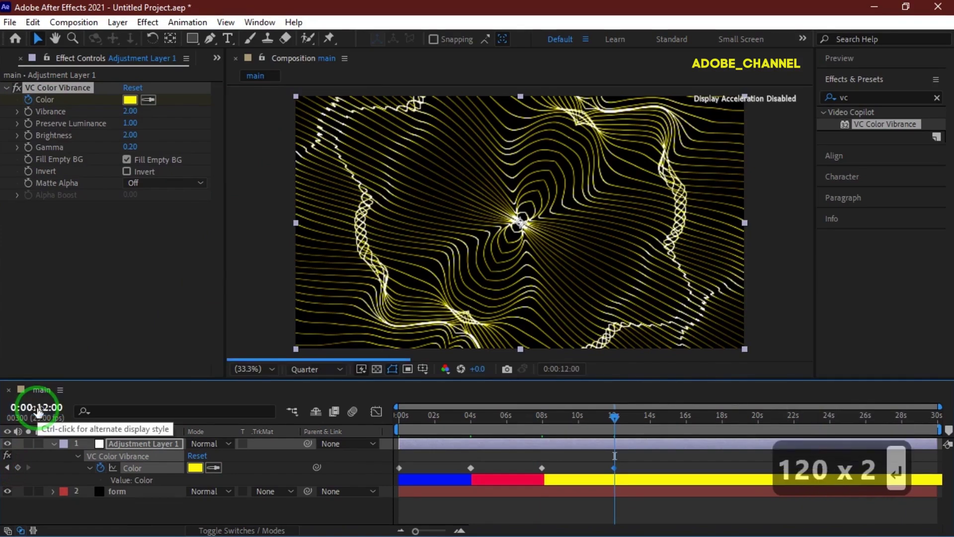
left_click(195, 467)
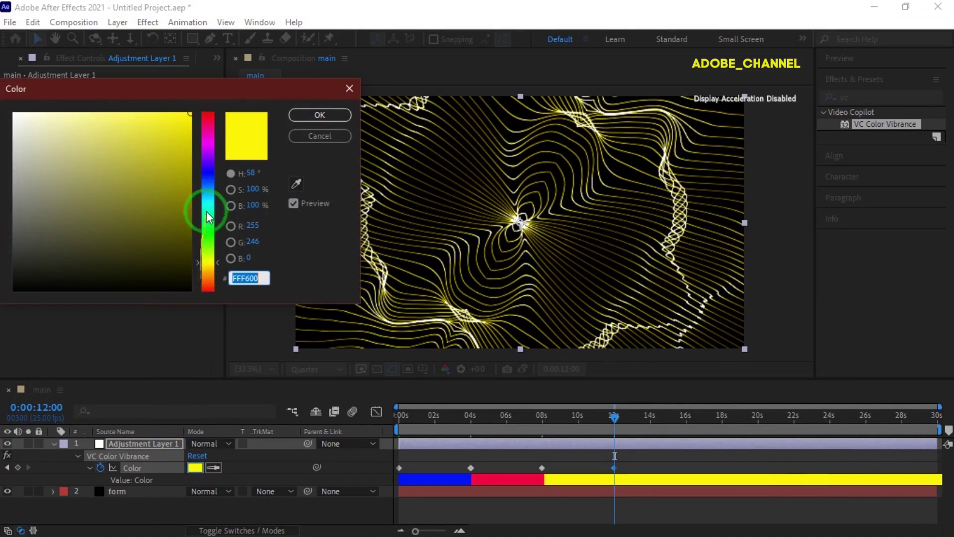
left_click(209, 251)
left_click(320, 114)
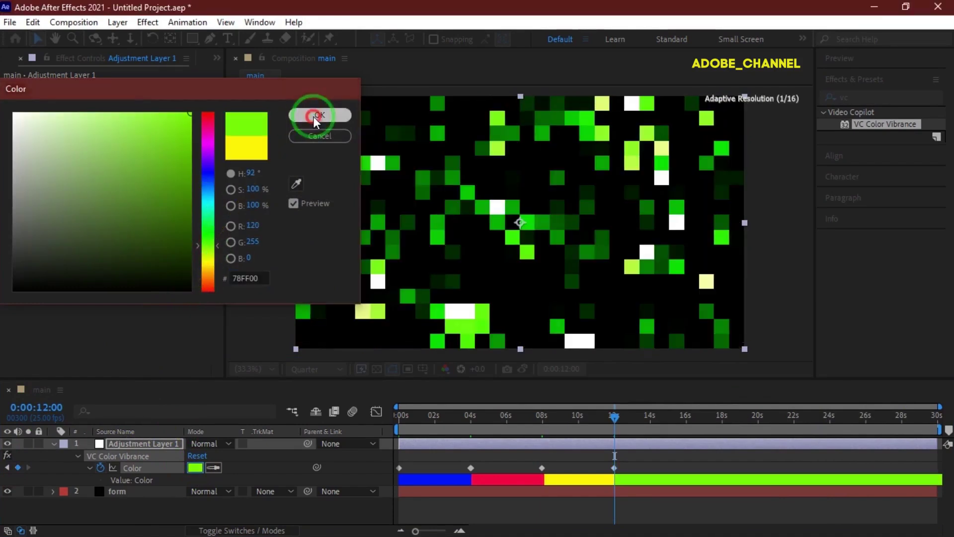
- Add a Color keyframe at 0:00:15:24 on the adjustment layer that holds the green
left_click(47, 408)
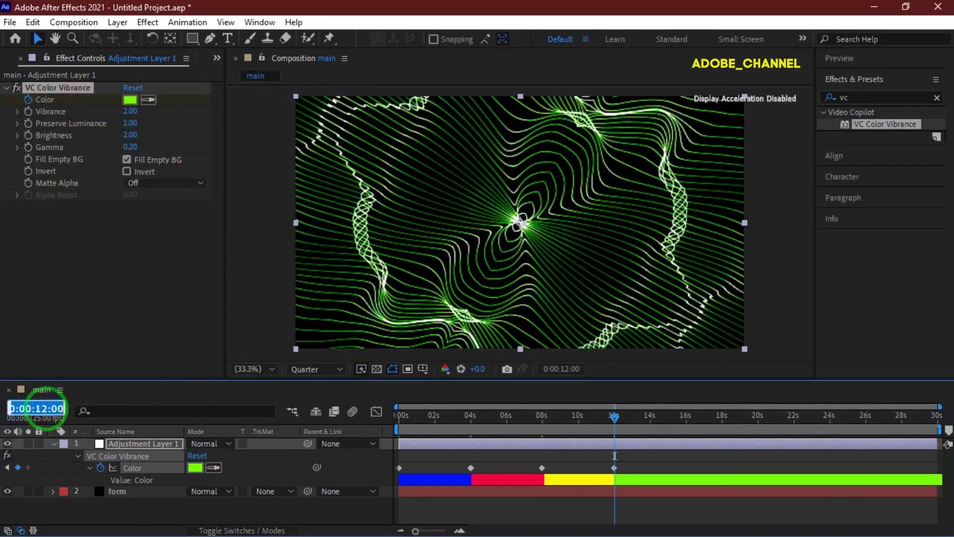
type("1524")
key("Return")
left_click(18, 467)
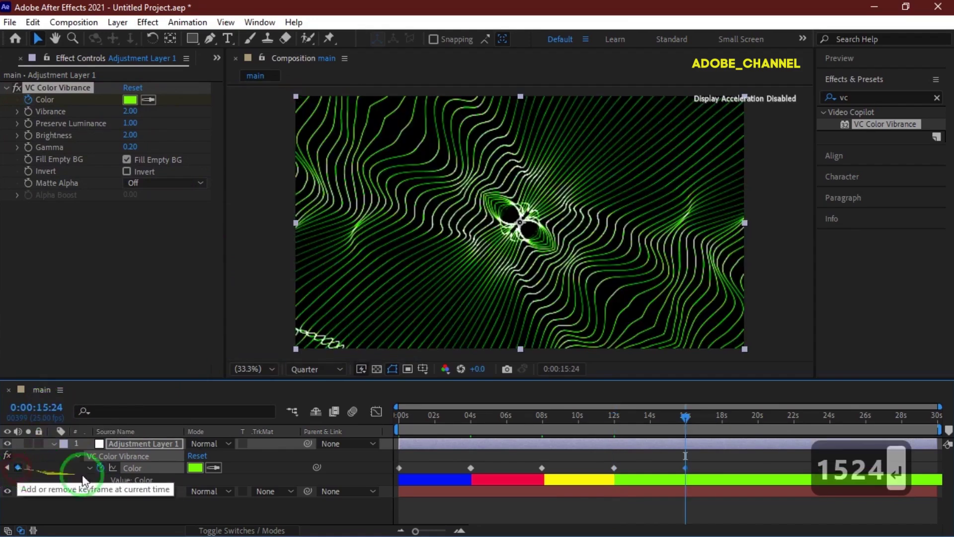
- At 0:00:16:00, change the VC Color Vibrance color to orange FF7800
left_click(45, 408)
type("1600")
key("Return")
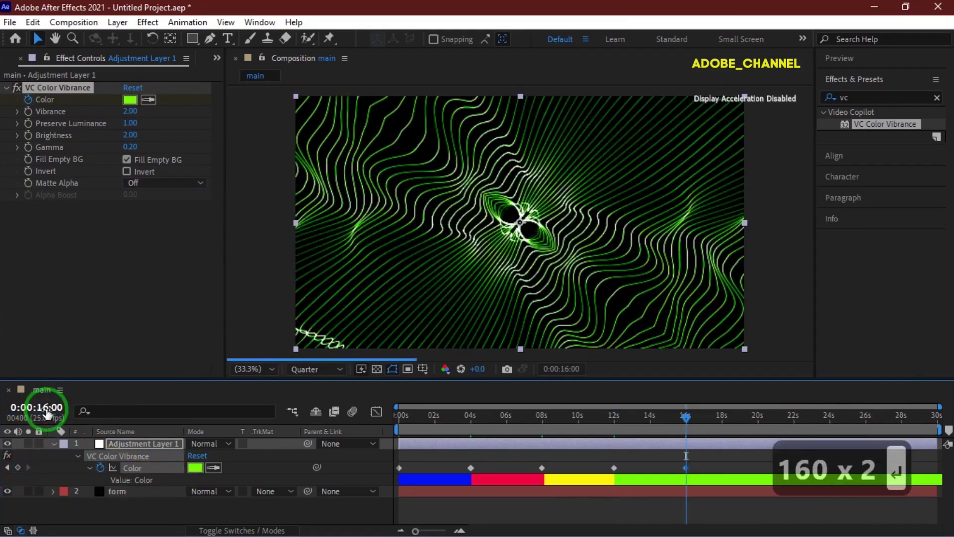
left_click(195, 467)
left_click(209, 277)
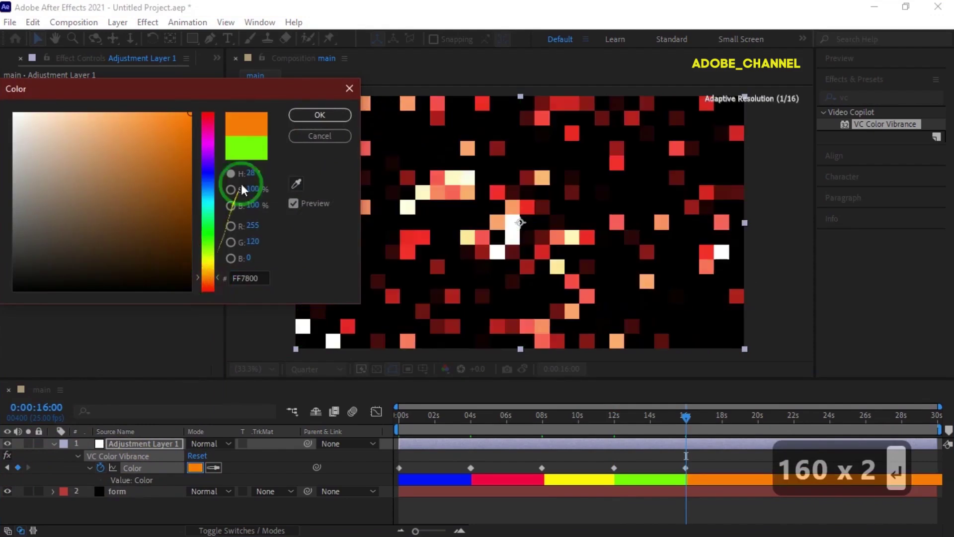
left_click(318, 114)
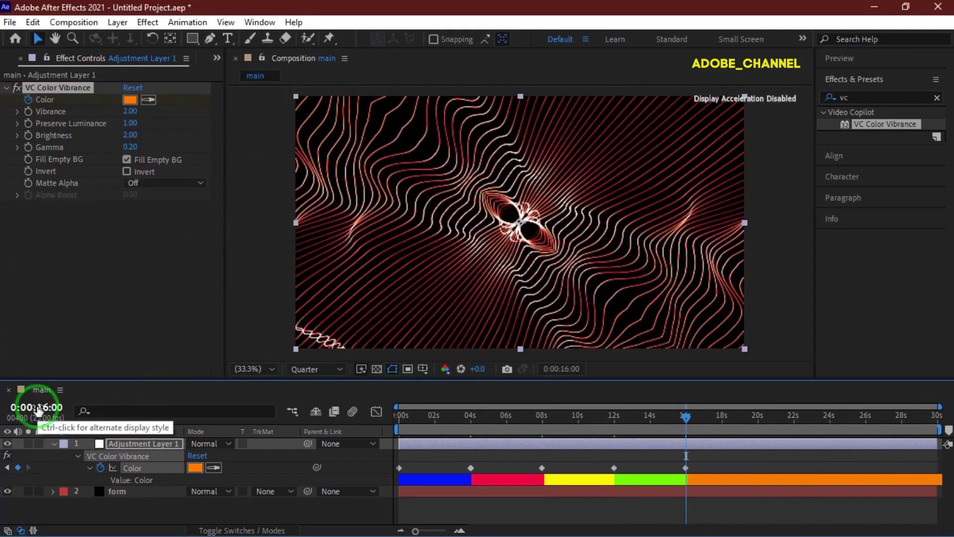
- Add a Color keyframe at 0:00:19:24 on the adjustment layer that holds the orange
left_click(38, 408)
type("1924")
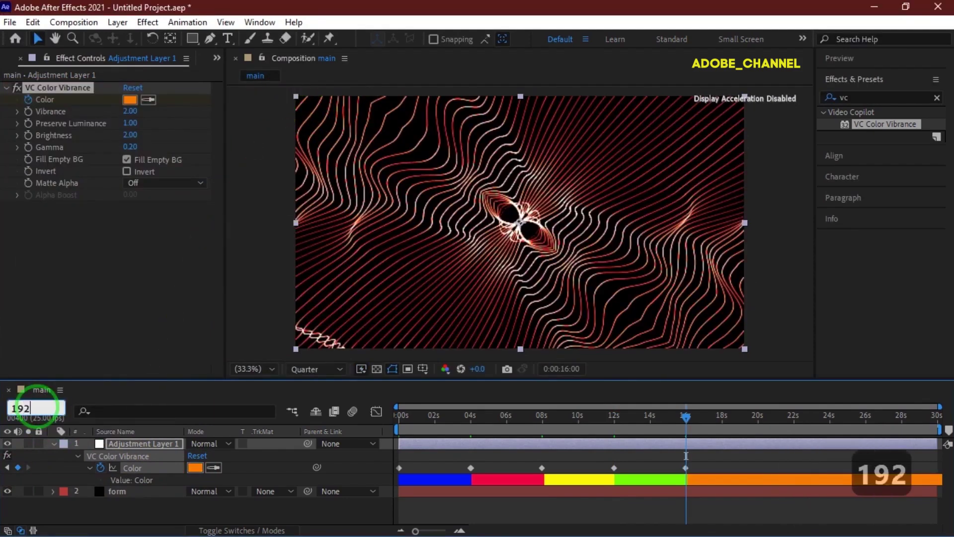
key("Return")
left_click(18, 467)
- At 0:00:20:00, change the VC Color Vibrance color to magenta
left_click(35, 408)
type("2000")
key("Return")
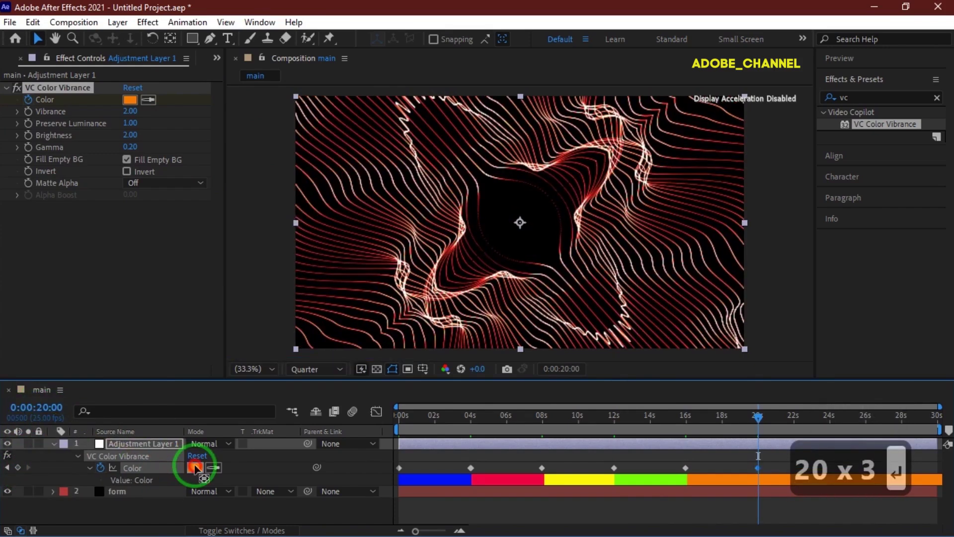
left_click(195, 467)
left_click_drag(207, 164, 205, 141)
left_click(320, 115)
- Add a Color keyframe at 0:00:23:24 on the adjustment layer that holds the magenta
left_click(37, 407)
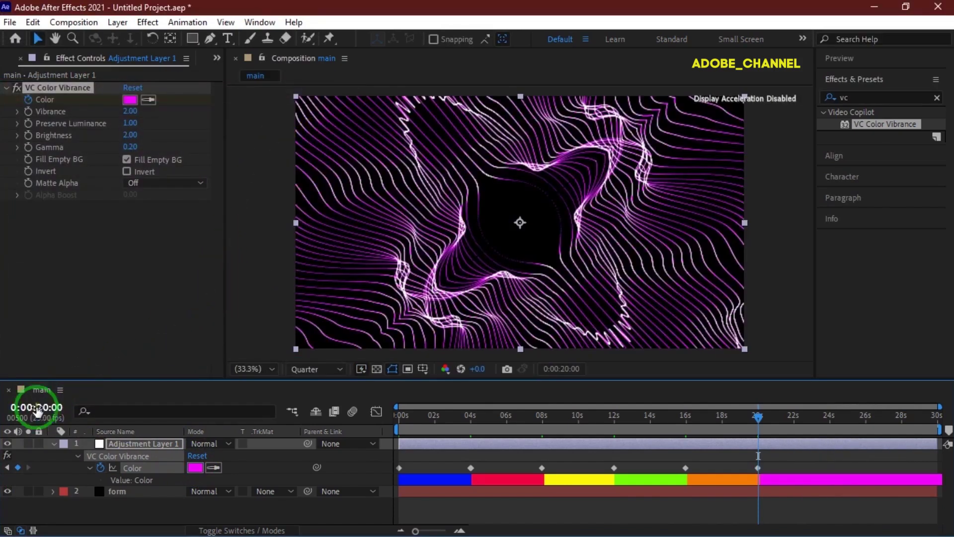
type("2324")
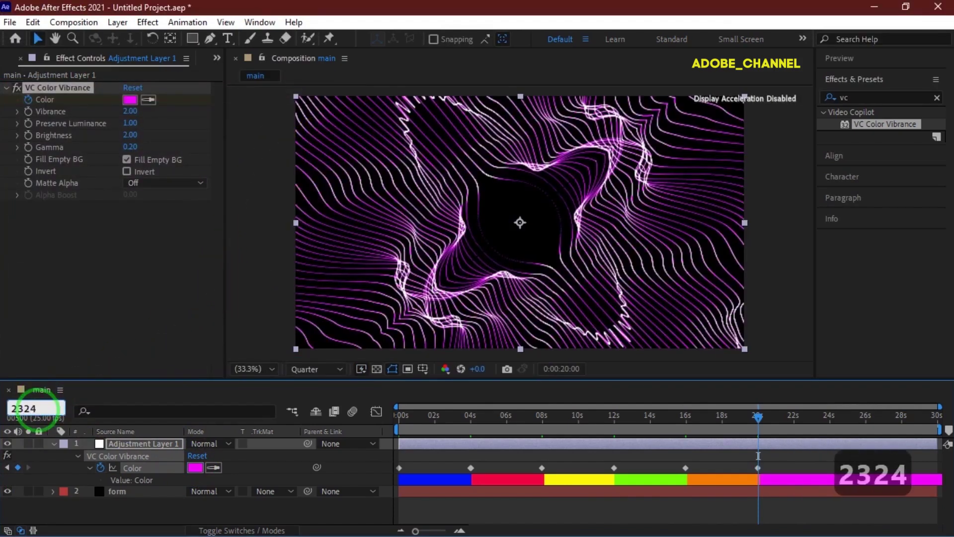
key("Return")
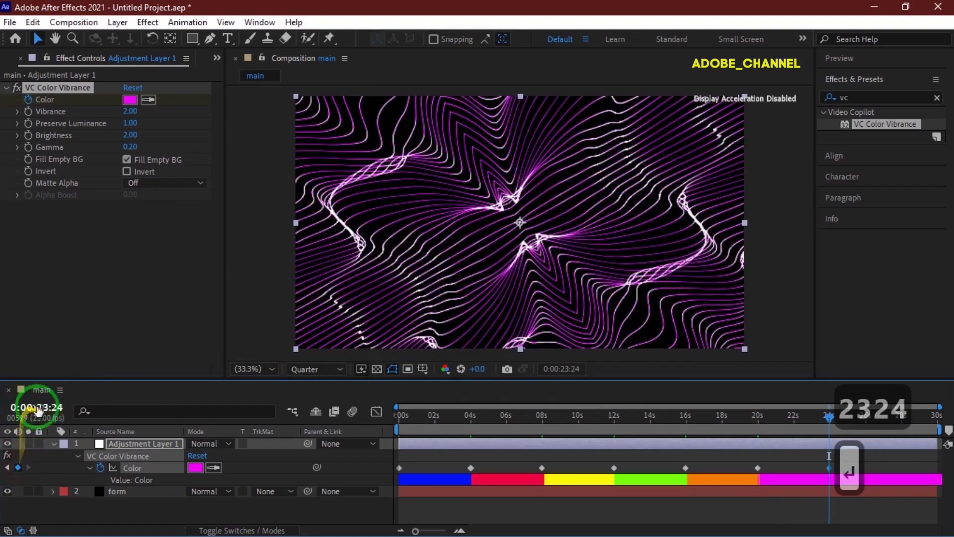
- At 0:00:24:00, change the VC Color Vibrance color to cyan 00FFEA
left_click(43, 407)
type("24:00")
key("Return")
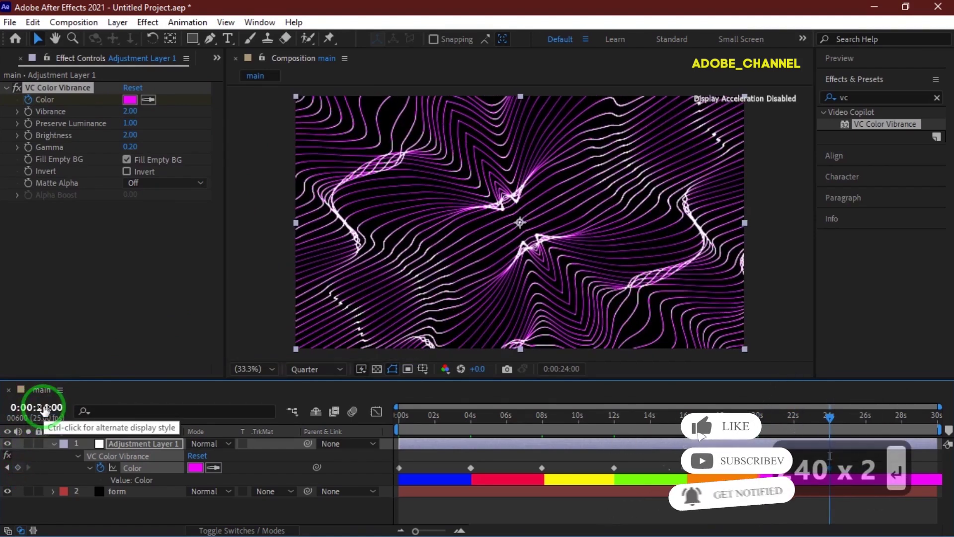
left_click(194, 467)
left_click(209, 204)
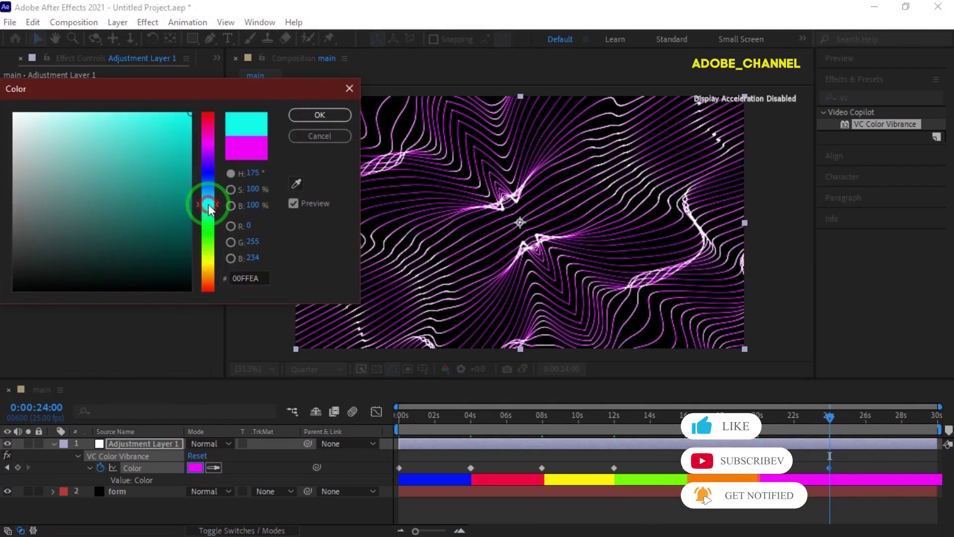
left_click(314, 119)
- Add a Color keyframe at 0:00:27:24 on the adjustment layer that holds the cyan
left_click(43, 408)
type("2724")
key("Return")
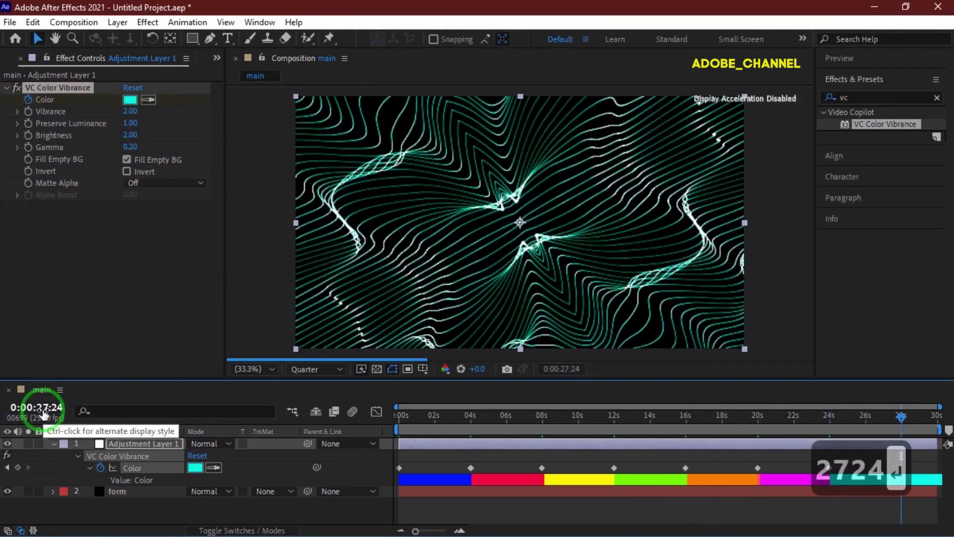
- At 0:00:28:00, change the VC Color Vibrance color back to blue and collapse the adjustment layer's properties
left_click(36, 407)
type("2800")
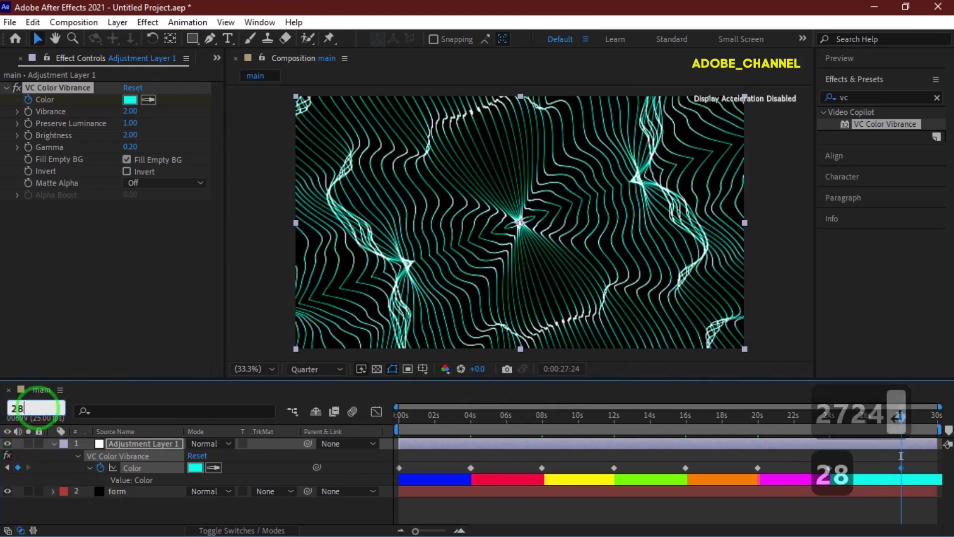
key("Return")
left_click(196, 467)
left_click_drag(208, 224, 209, 175)
left_click(320, 114)
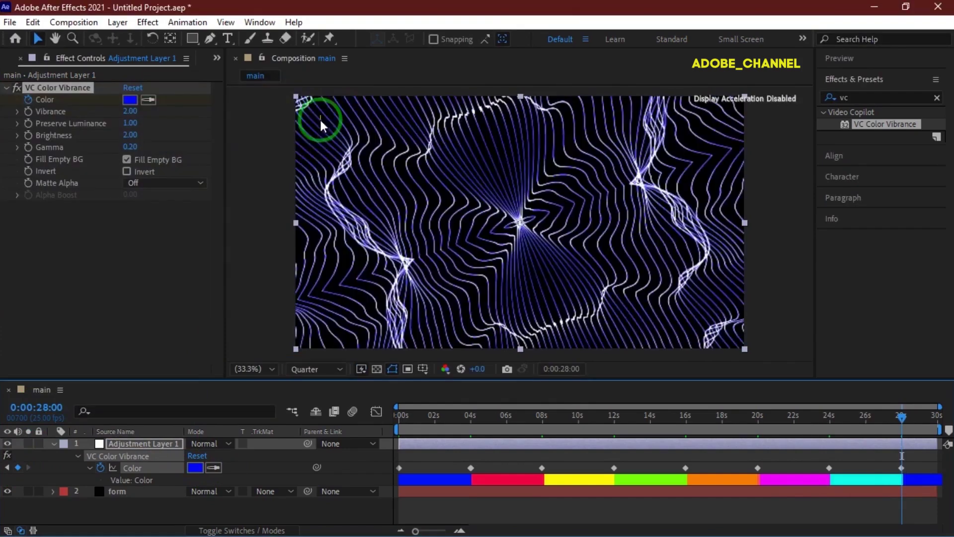
left_click(53, 444)
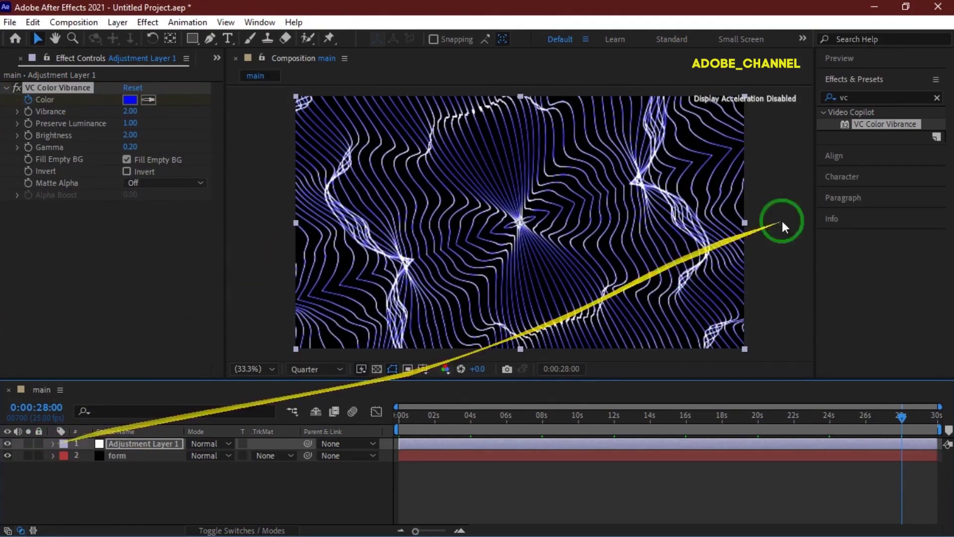
- Find the Deep Glow effect and apply it to the adjustment layer
left_click_drag(877, 100, 819, 101)
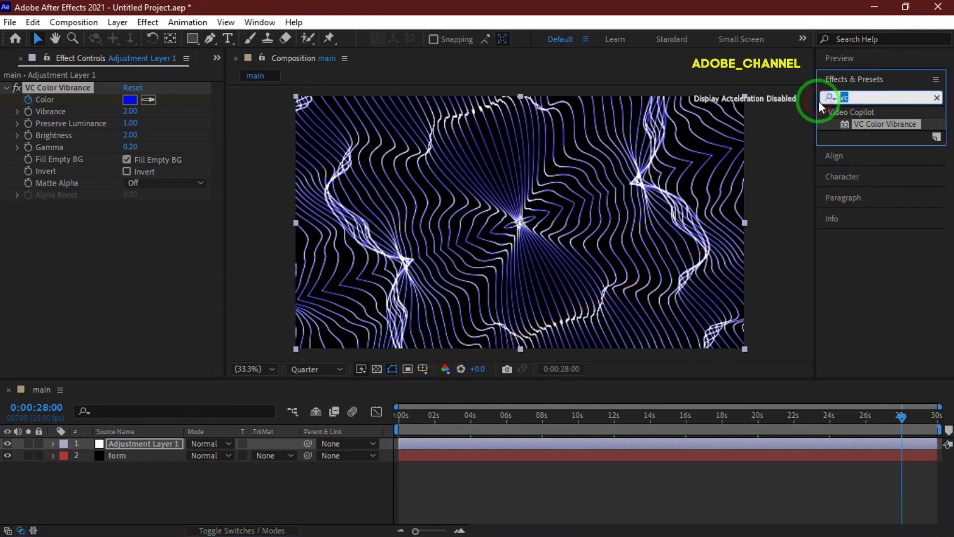
type("deep")
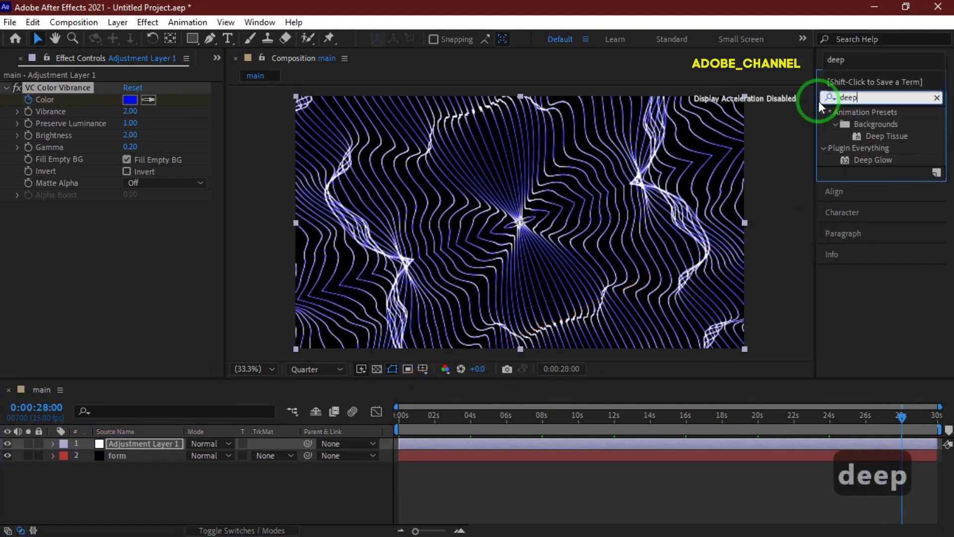
double_click(871, 160)
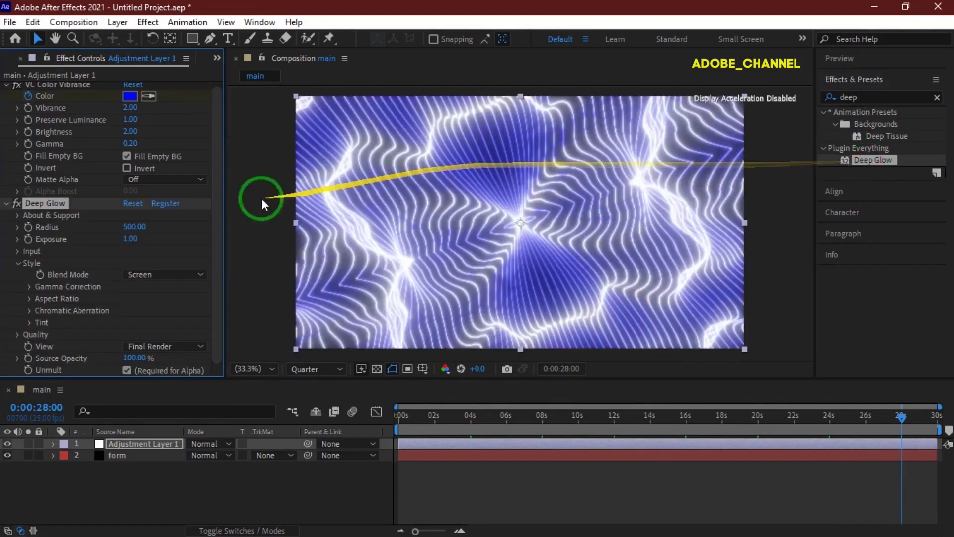
- Set Deep Glow's blend mode to Add and its quality downsample to 100%
left_click(171, 275)
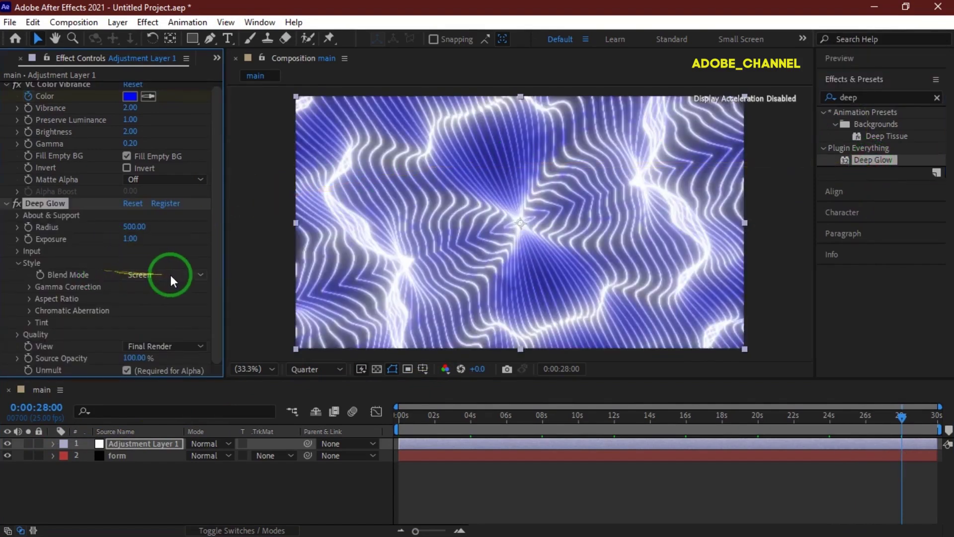
left_click(169, 306)
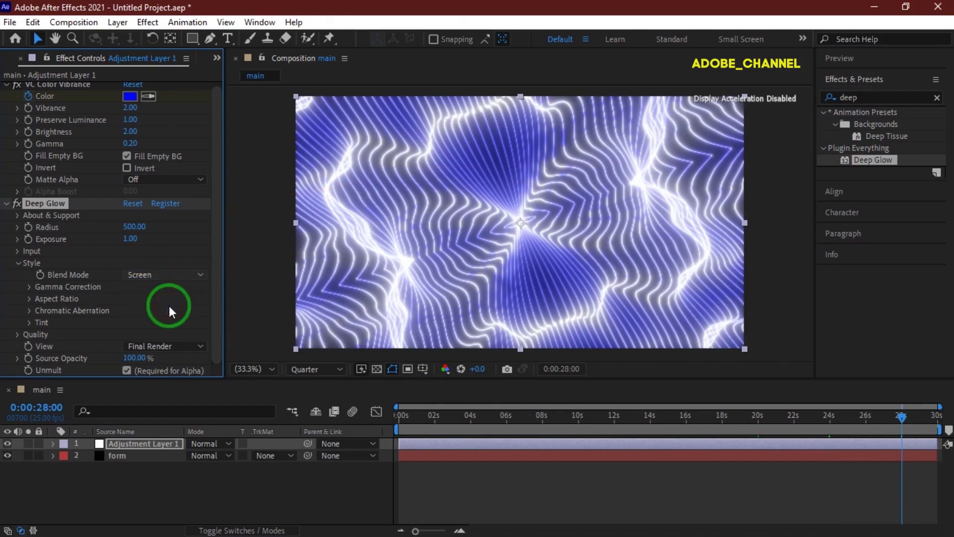
left_click(17, 334)
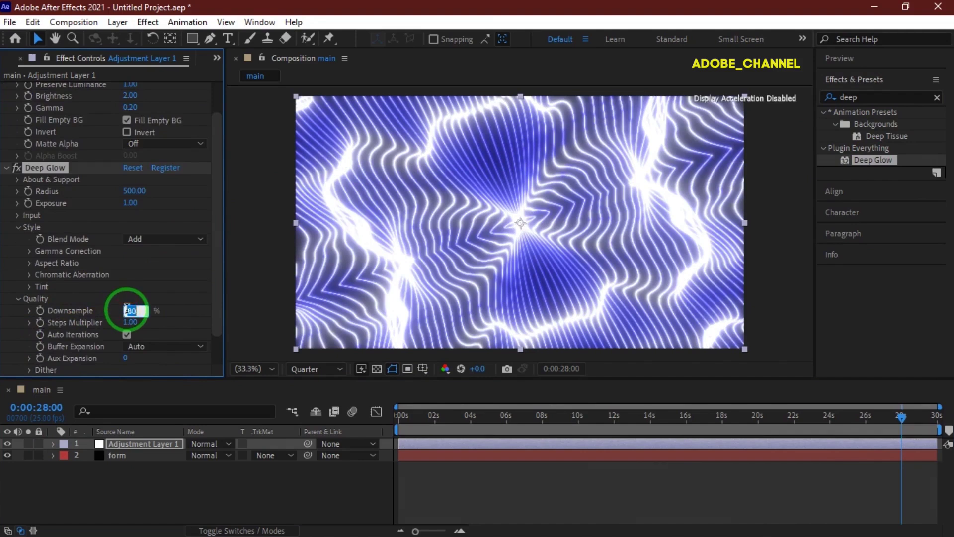
type("100")
key("Return")
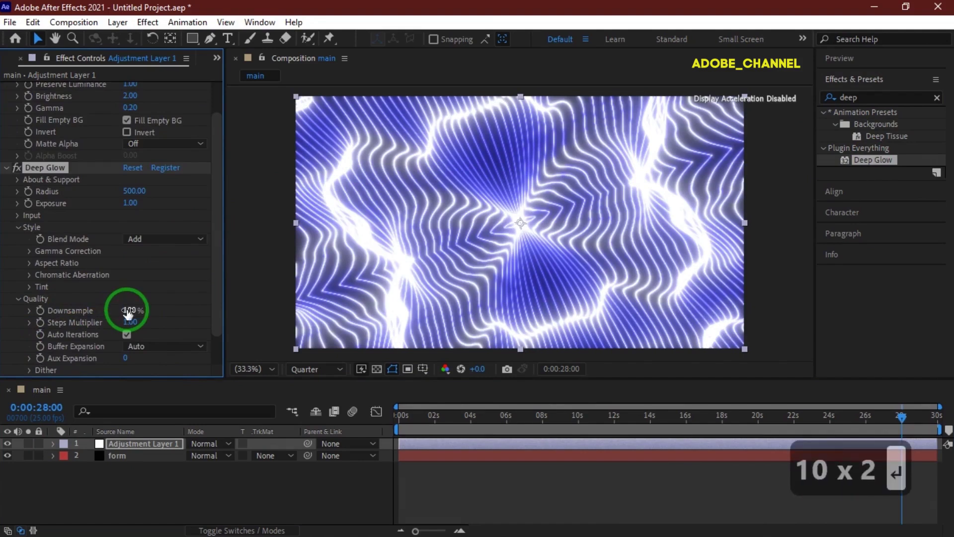
- Enable Deep Glow's chromatic aberration with Red & Green channels and an amount of 0.5%
scroll(89, 283, "down", 2)
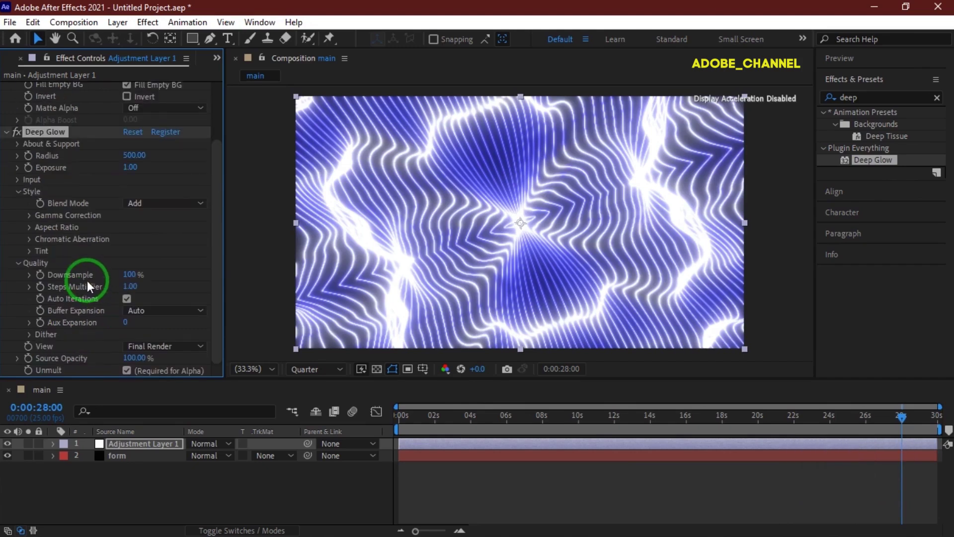
left_click(29, 239)
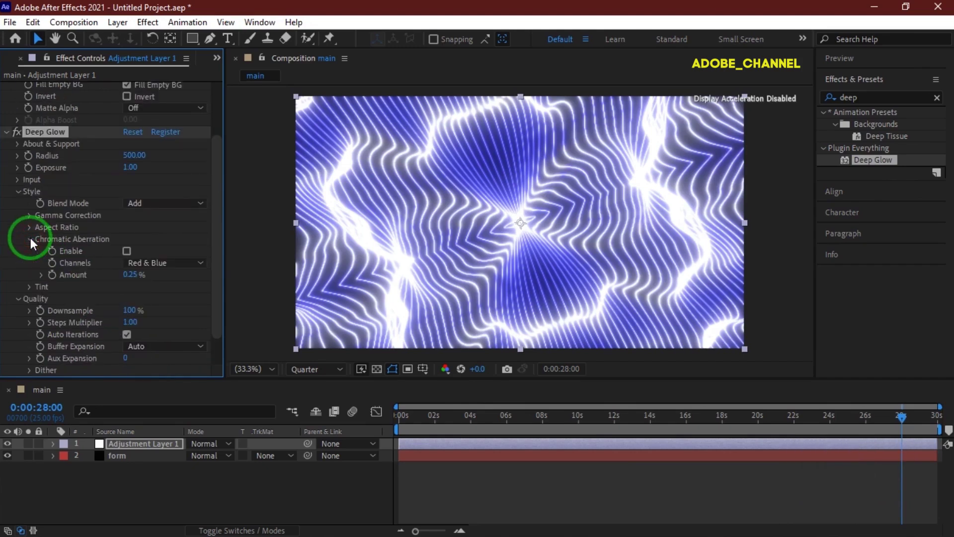
left_click(126, 252)
left_click(187, 262)
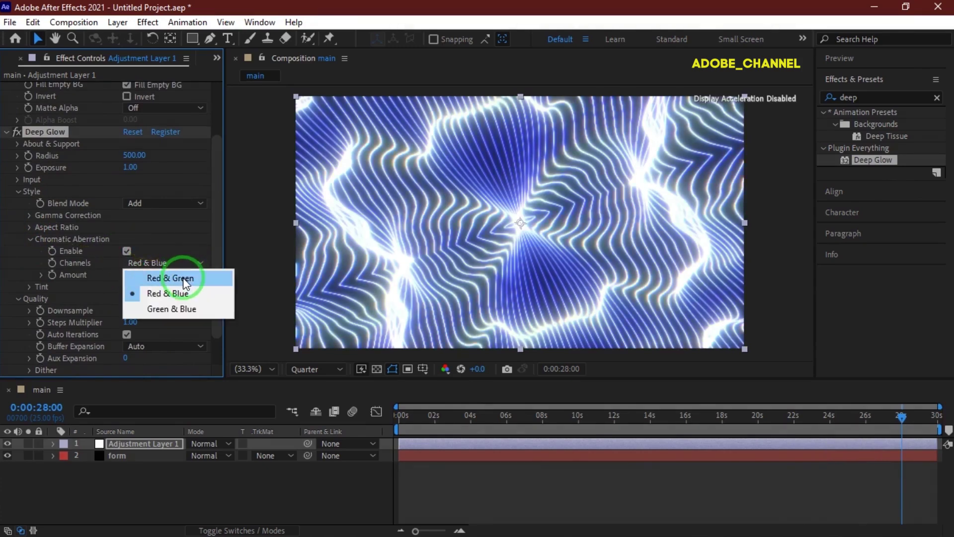
left_click(185, 279)
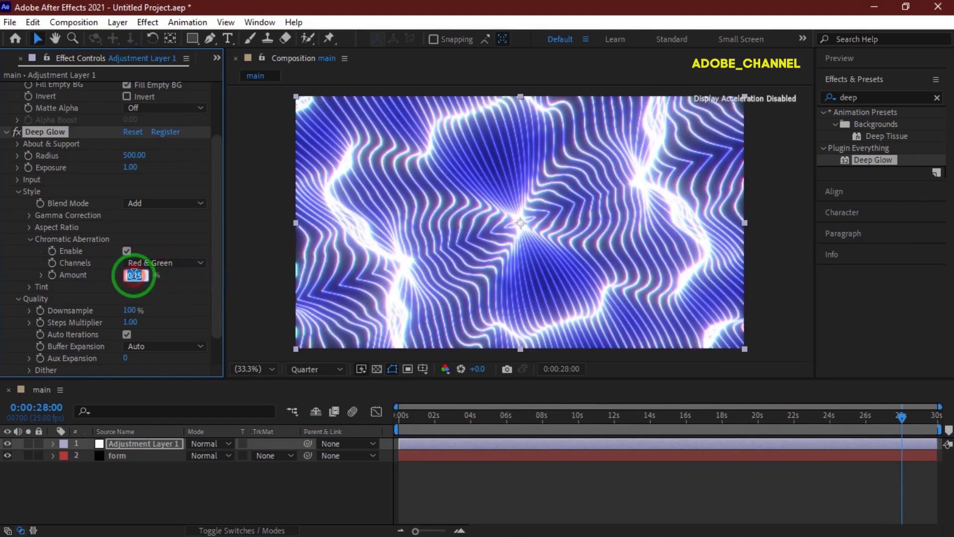
type(".5")
key("Return")
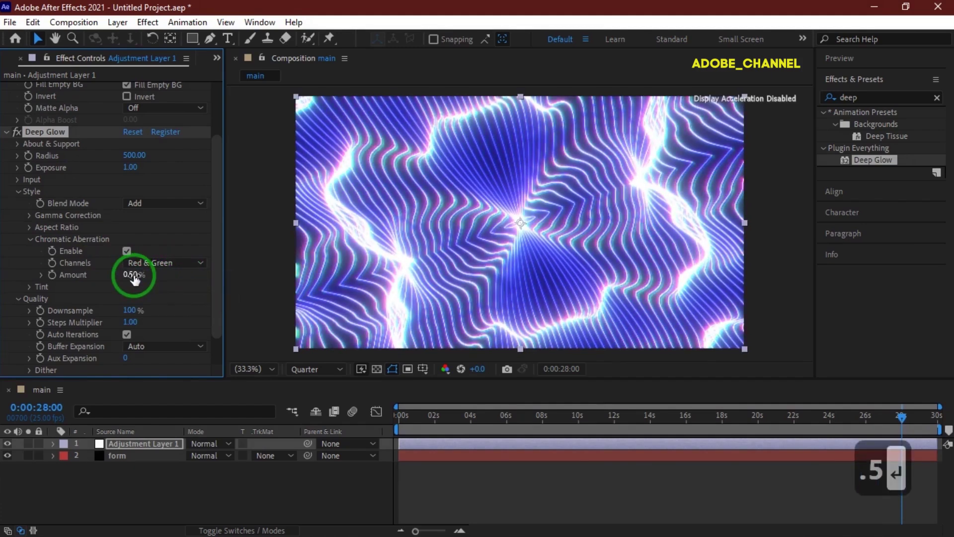
- Set Deep Glow's input threshold to 200% and its threshold smooth to 100%
left_click(16, 177)
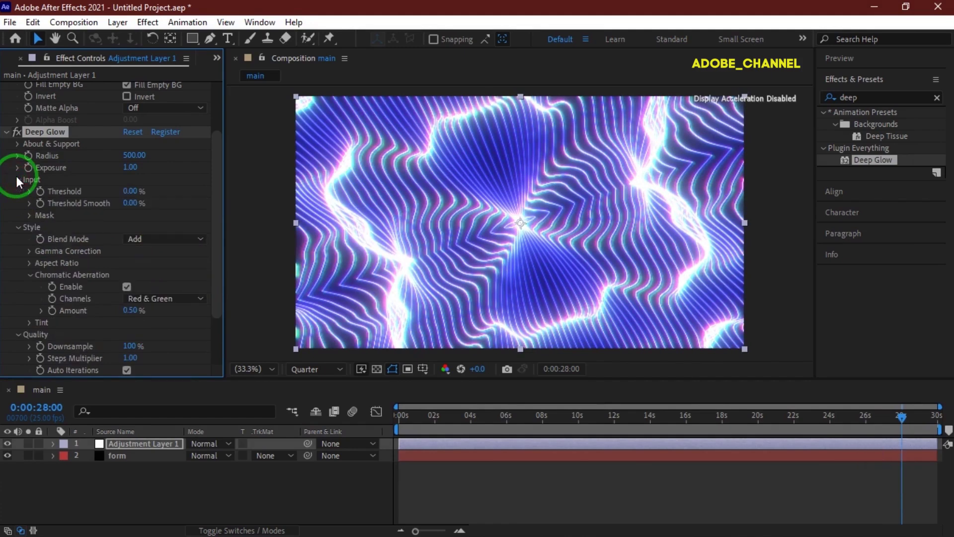
left_click(130, 191)
type("200")
key("Return")
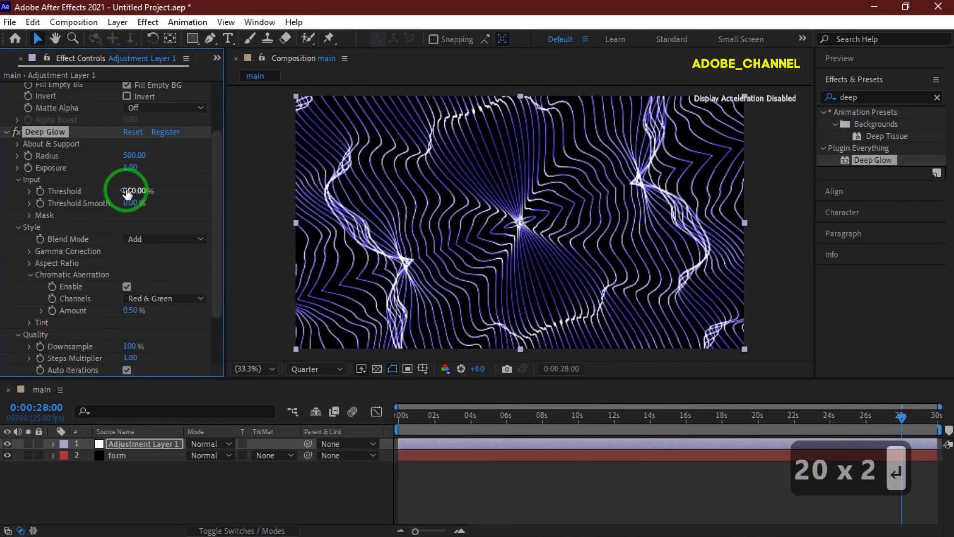
type("100")
key("Return")
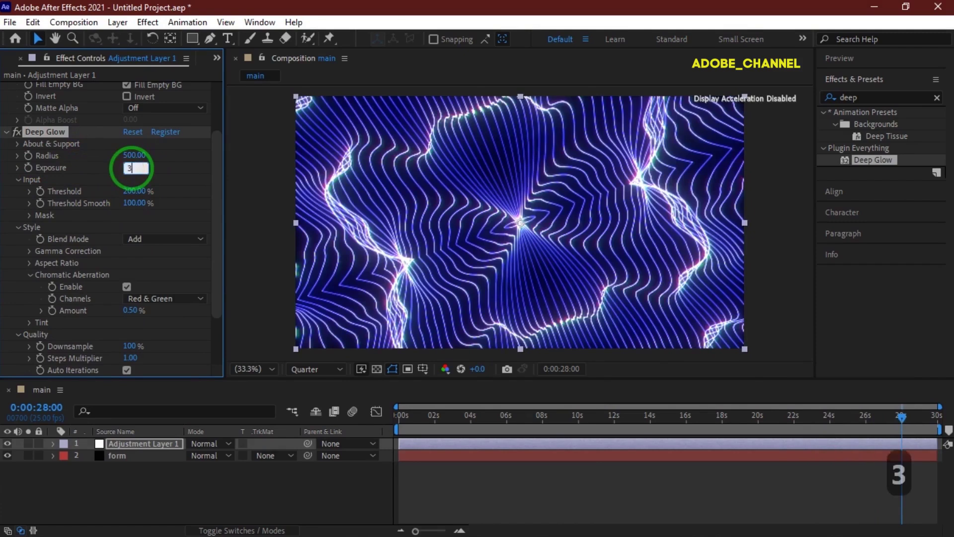
- Set Deep Glow's exposure to 3 and its radius to 300
type("3")
key("Return")
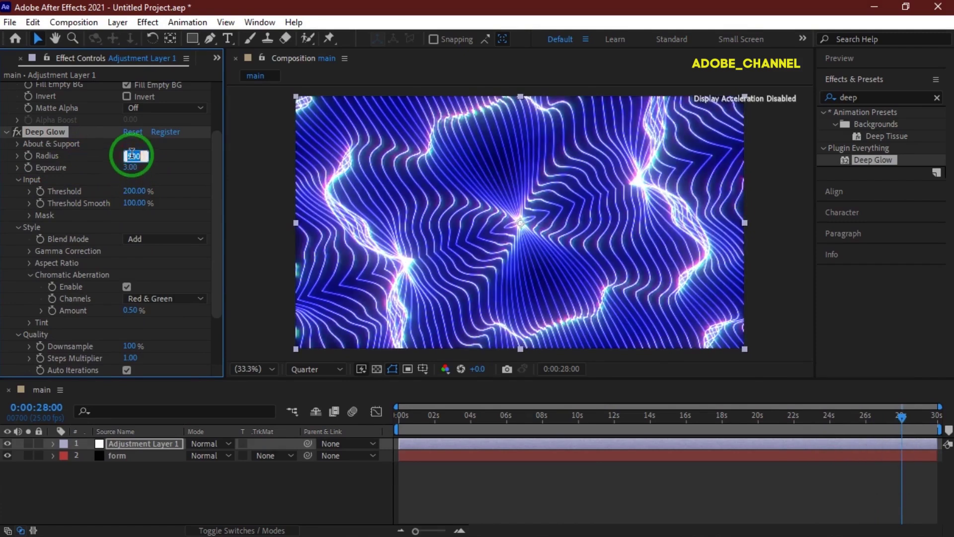
type("300")
key("Return")
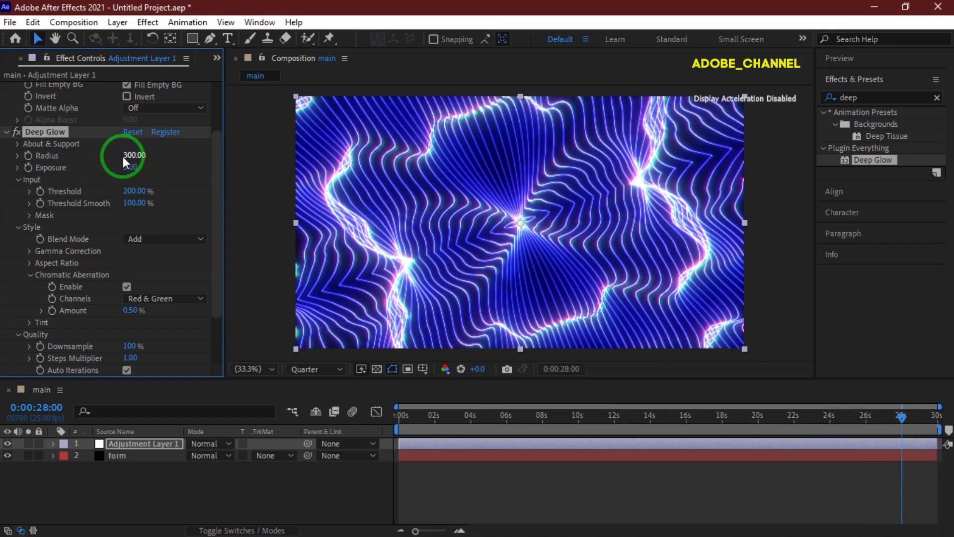
- Enable Deep Glow's red tint in Overlay mode with a mix of 60%
left_click(29, 322)
scroll(70, 319, "down", 3)
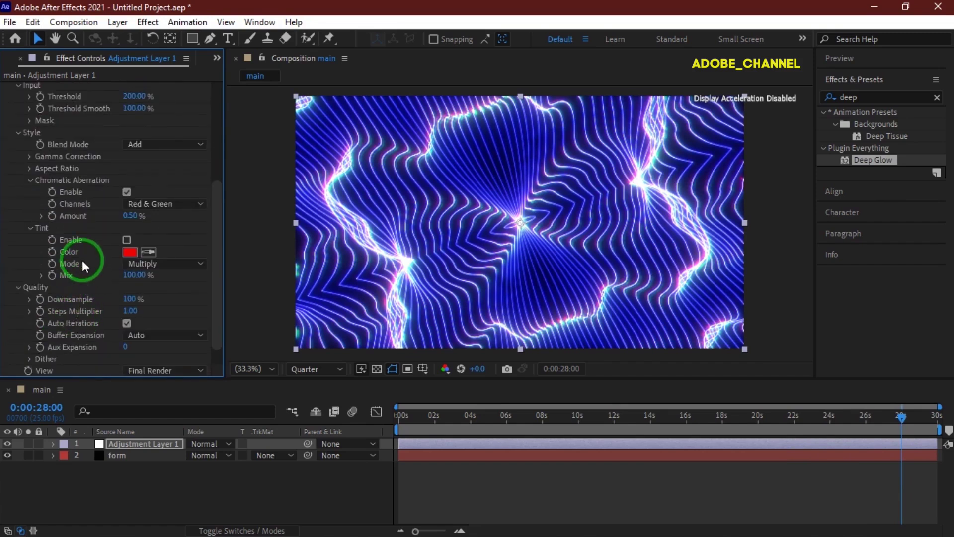
left_click(126, 240)
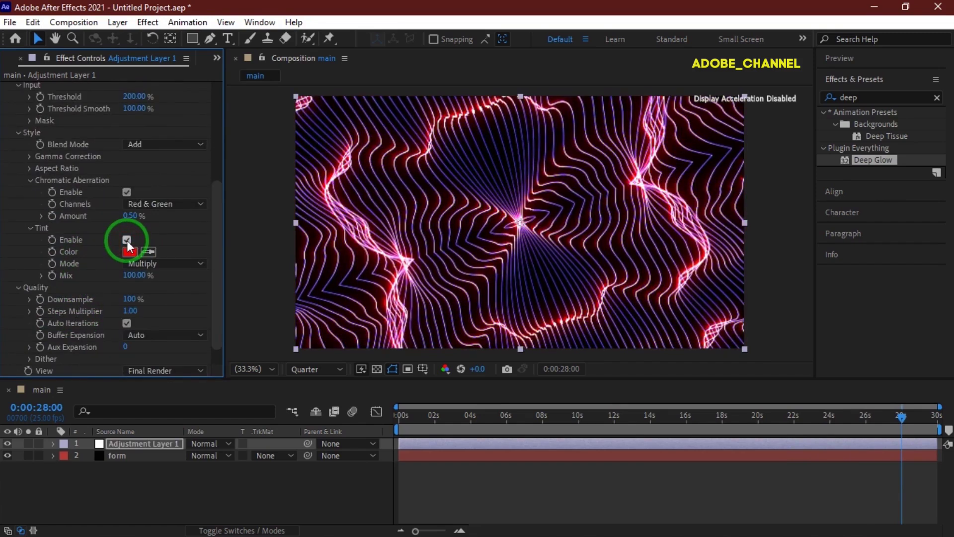
left_click(192, 263)
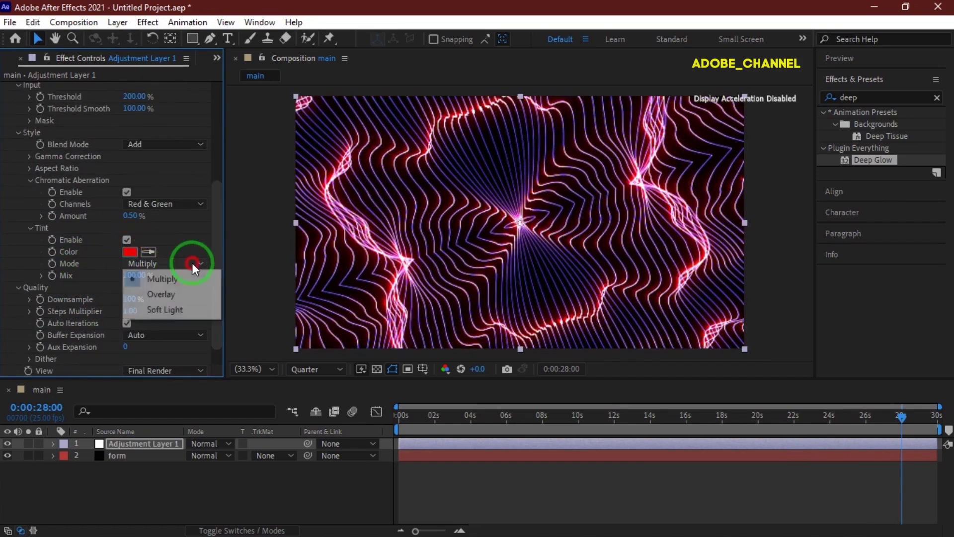
left_click(184, 295)
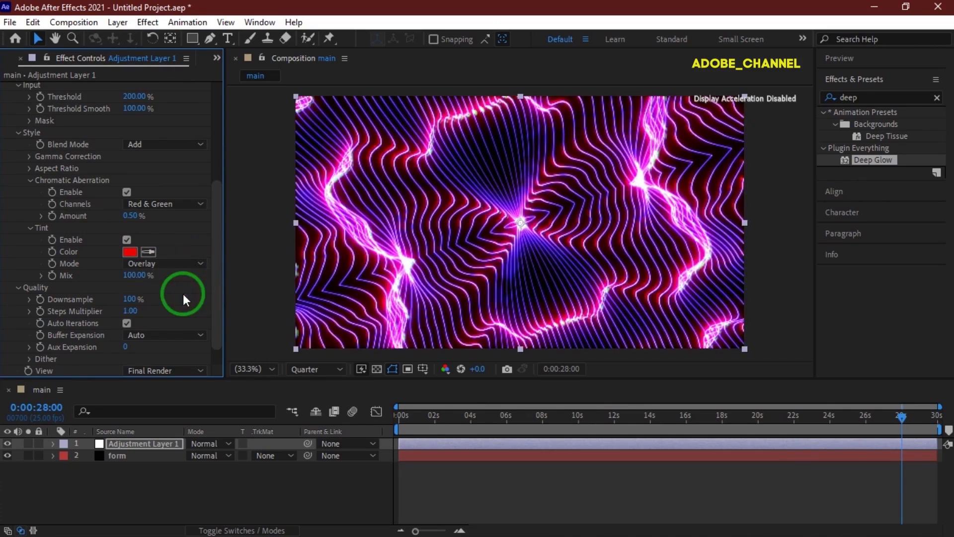
left_click(132, 276)
type("6")
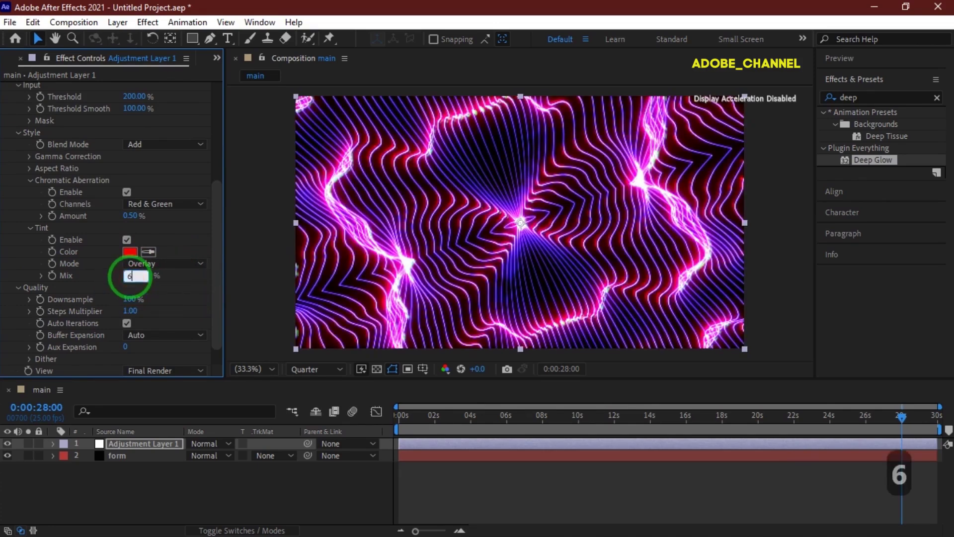
type("0")
key("Return")
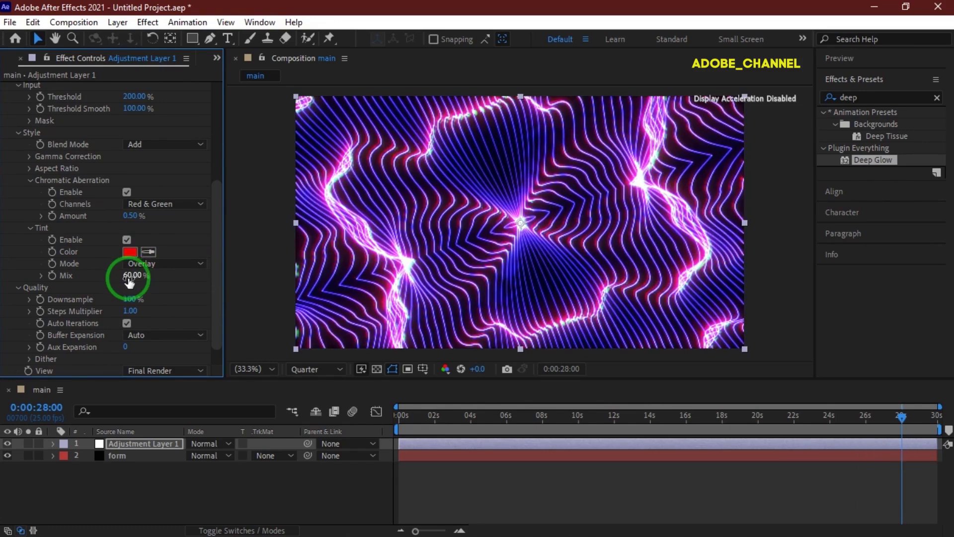
- Set the adjustment layer's blending mode to Multiply
left_click(226, 444)
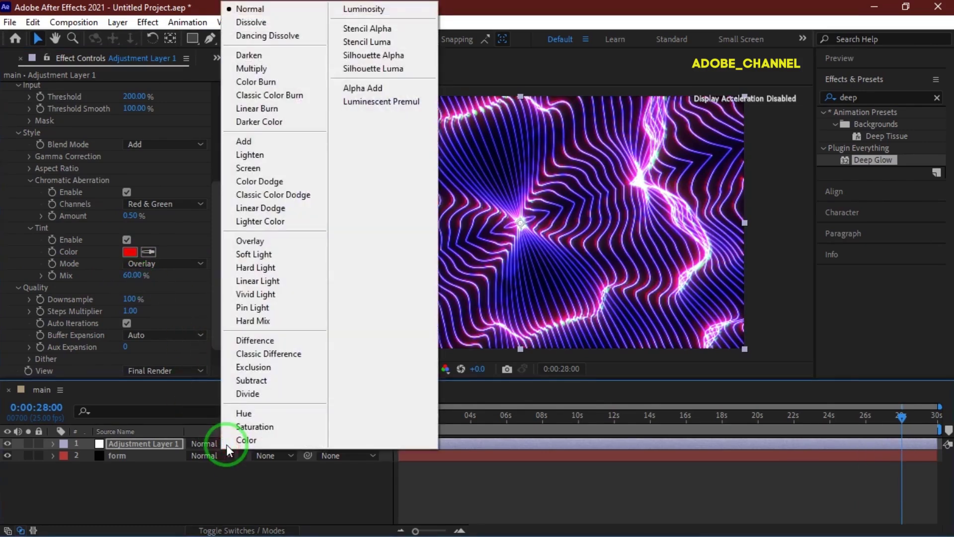
left_click(252, 69)
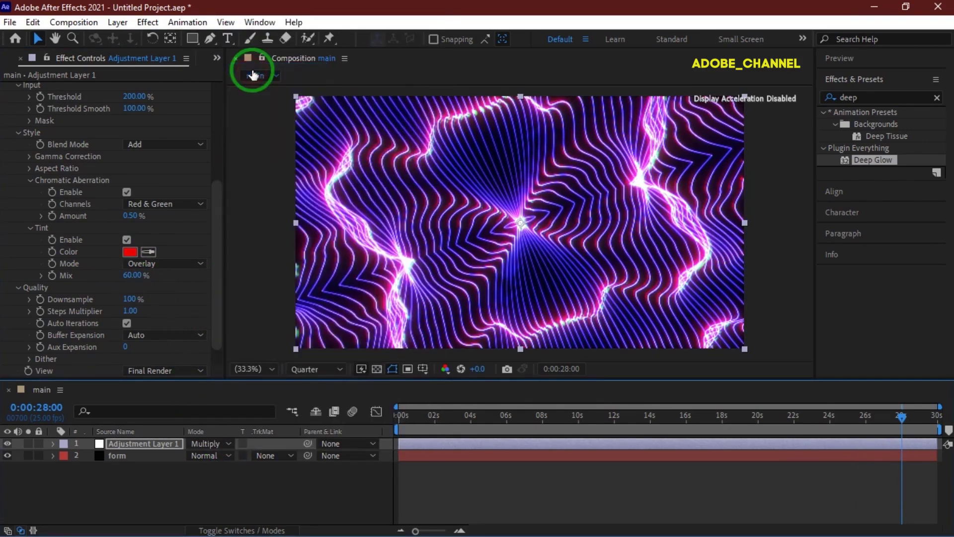
- Return to the start of the composition, play a preview of the finished animation and stop it
left_click(403, 417)
left_click_drag(402, 421, 398, 420)
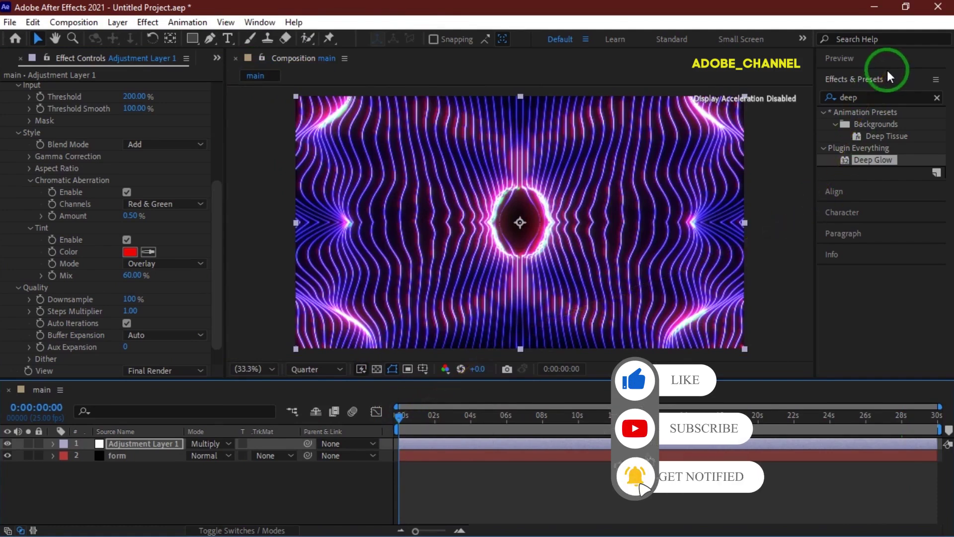
left_click(883, 55)
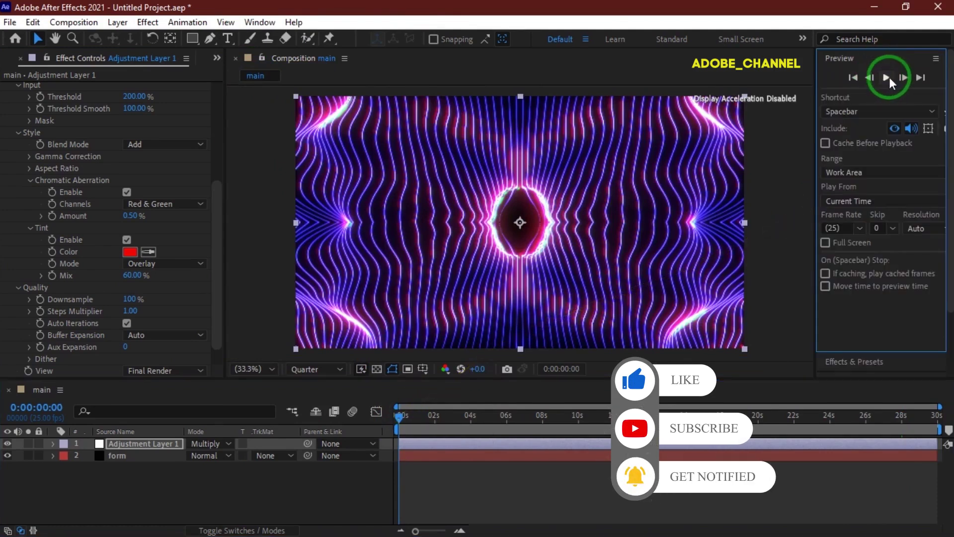
left_click(887, 77)
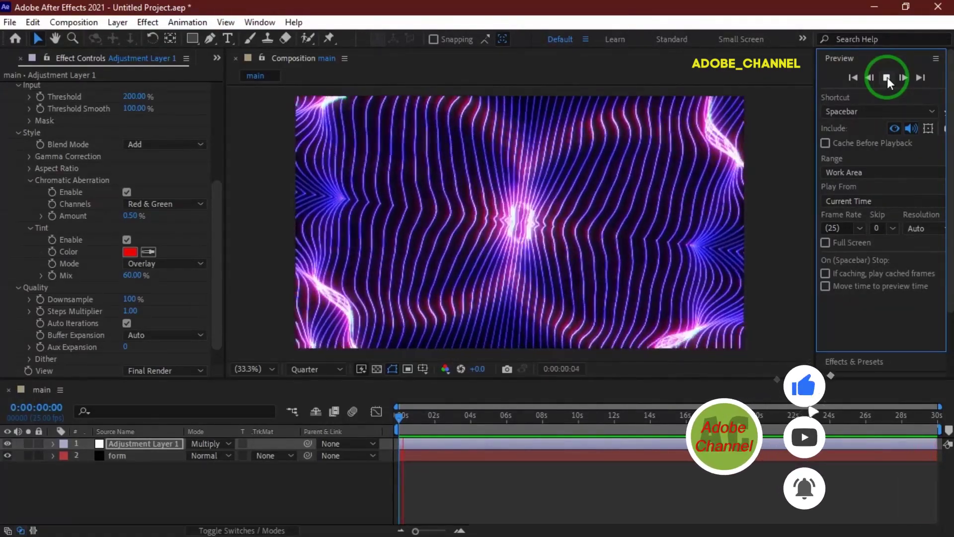
left_click(887, 78)
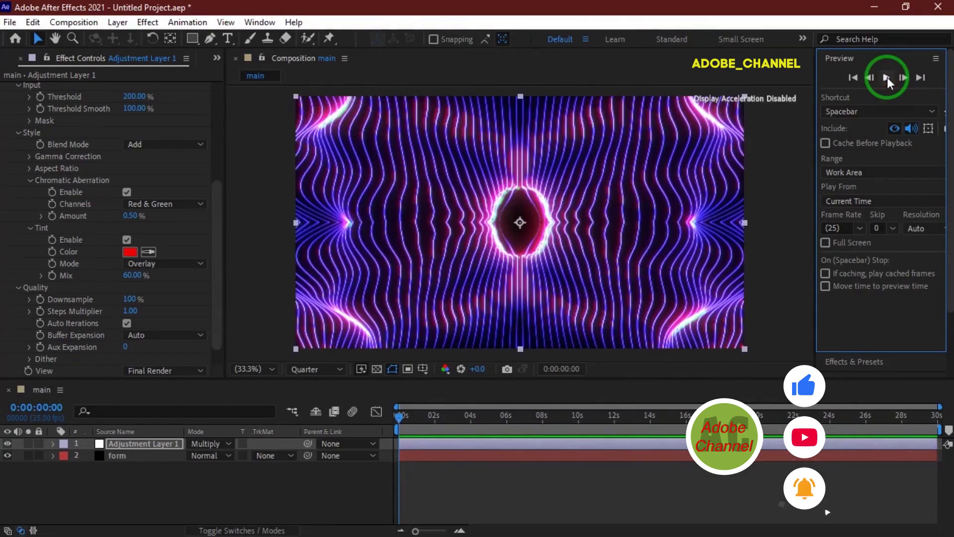